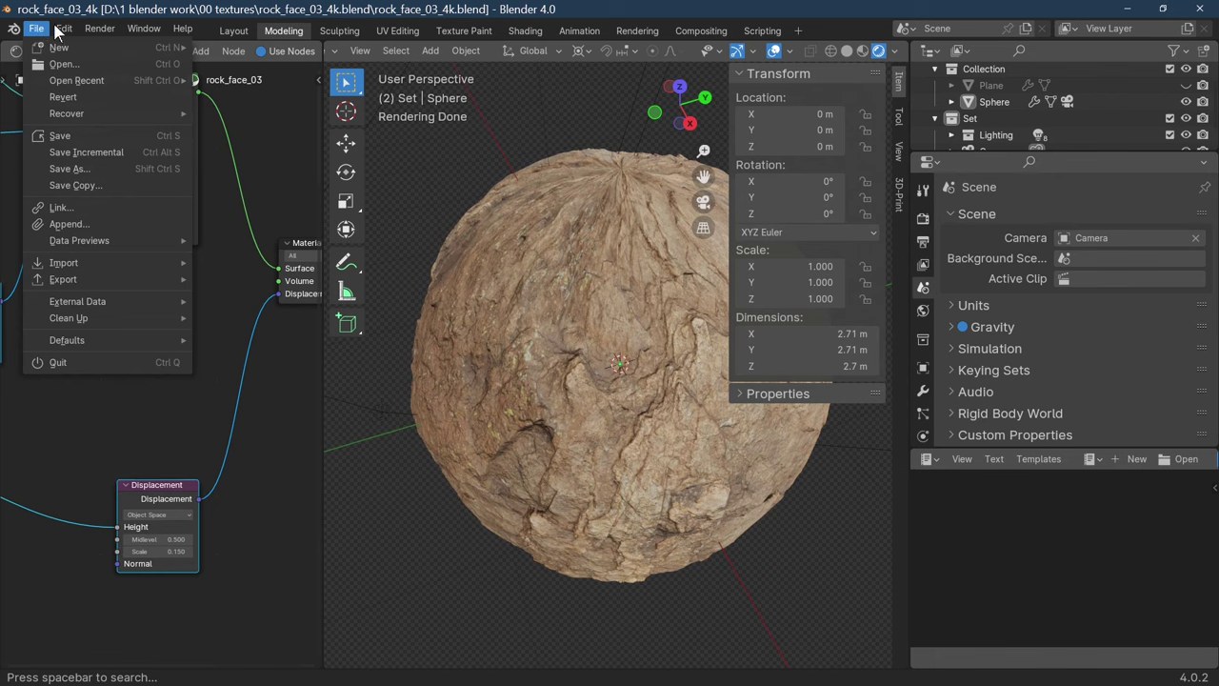
- Search the add-ons in Preferences for "mater" and make sure the Material Library add-on is enabled
{"action": "mouse_move", "coordinate": [59, 31]}
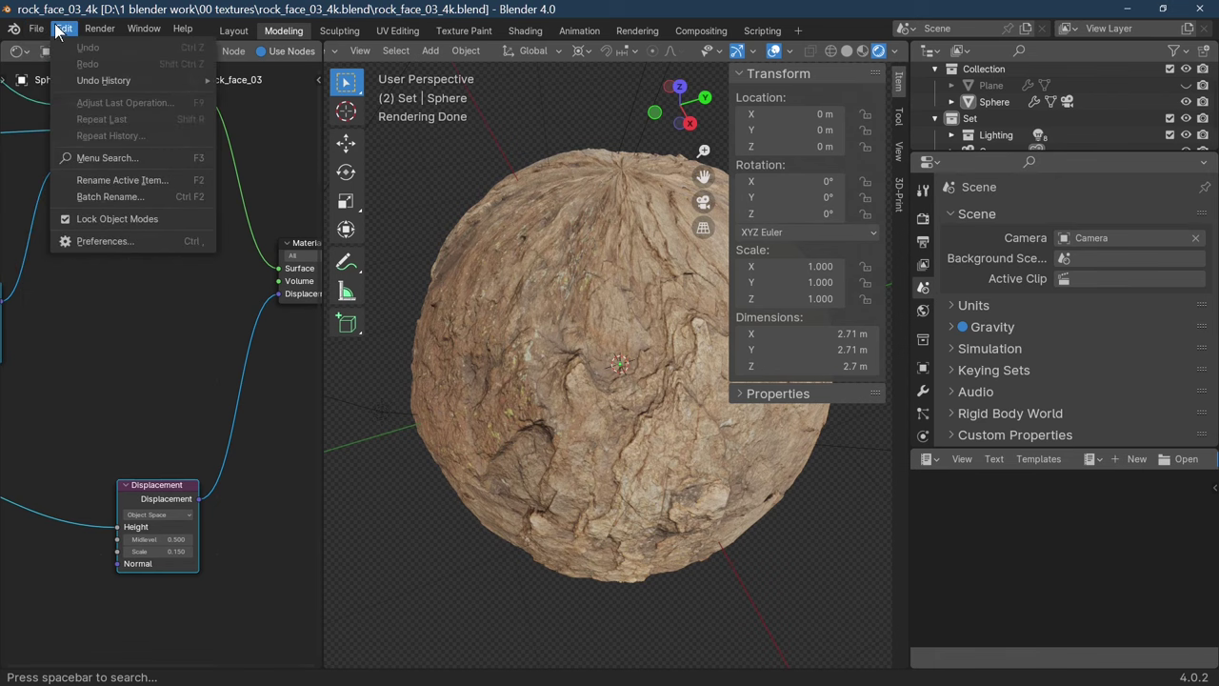
{"action": "left_click", "coordinate": [134, 238]}
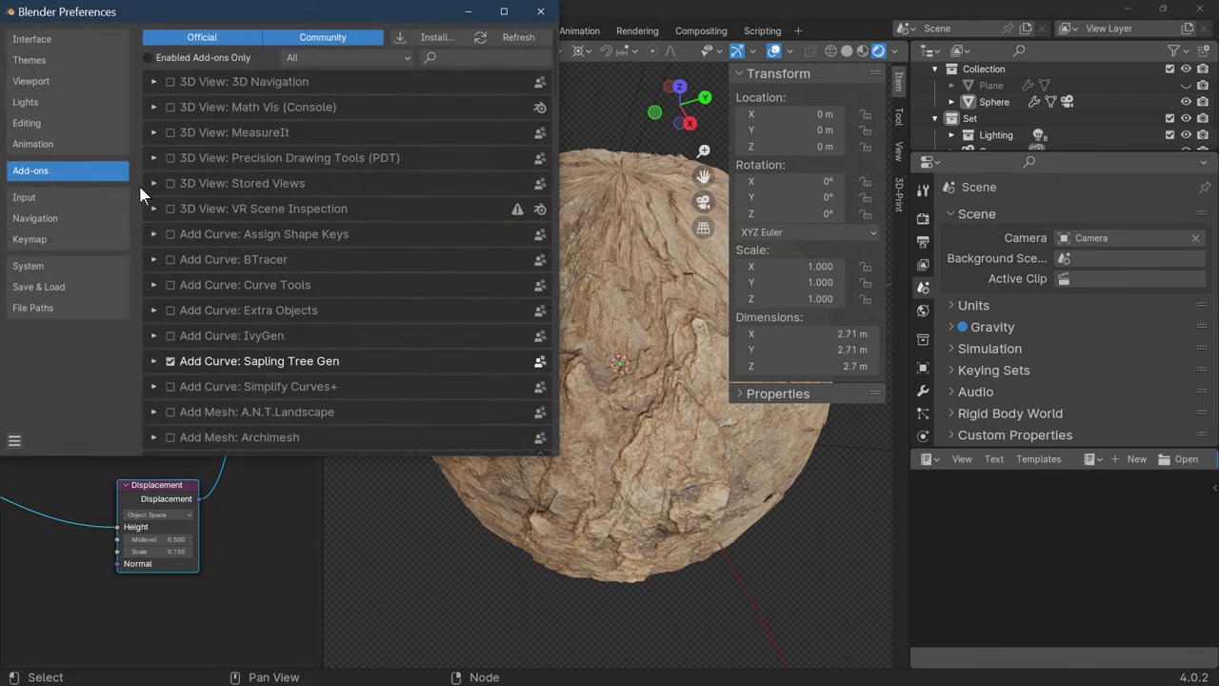
{"action": "left_click", "coordinate": [452, 59]}
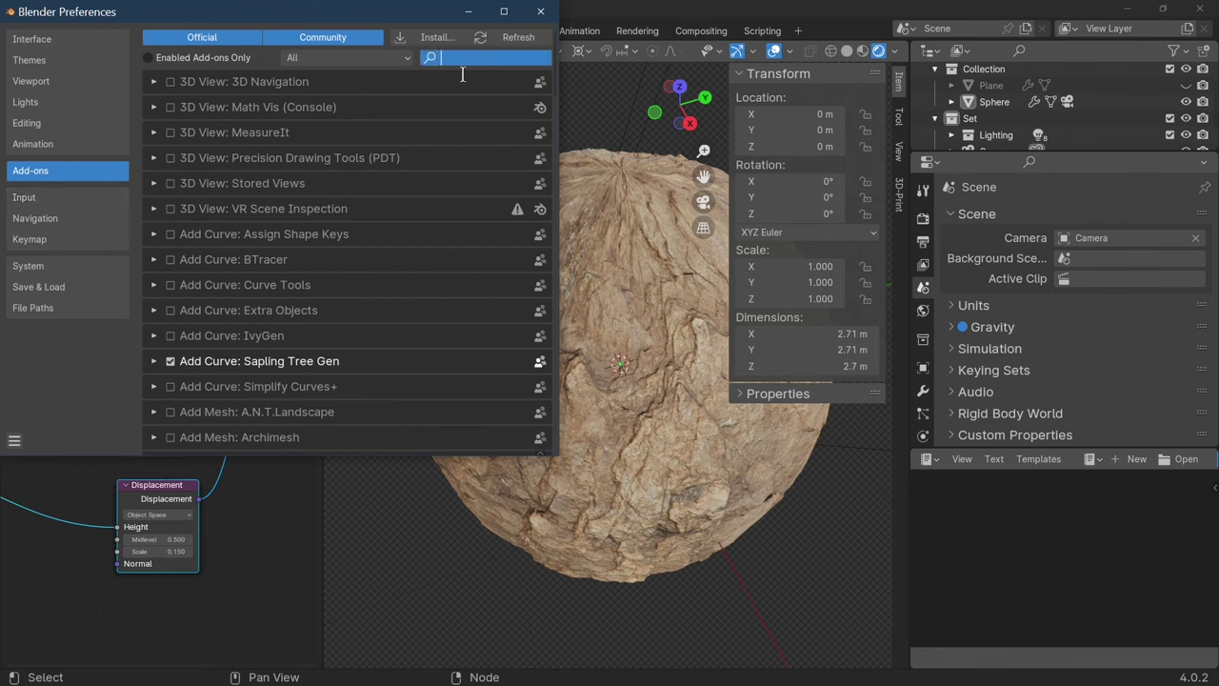
{"action": "type", "text": "mat"}
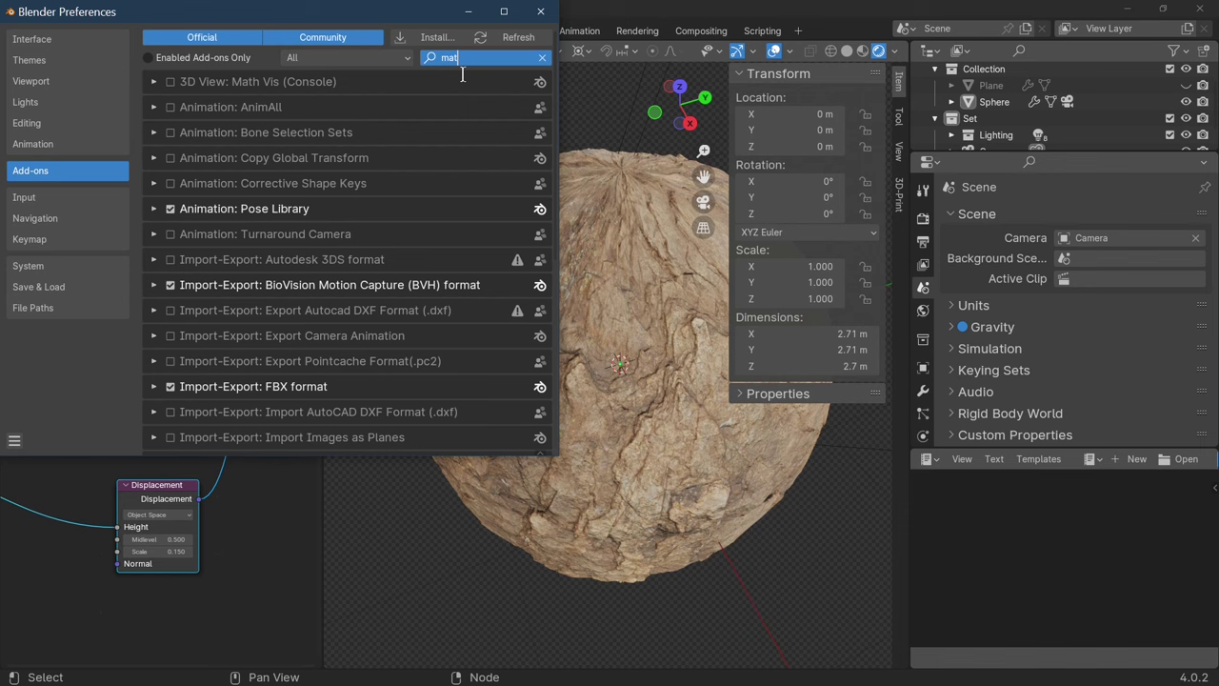
{"action": "type", "text": "er"}
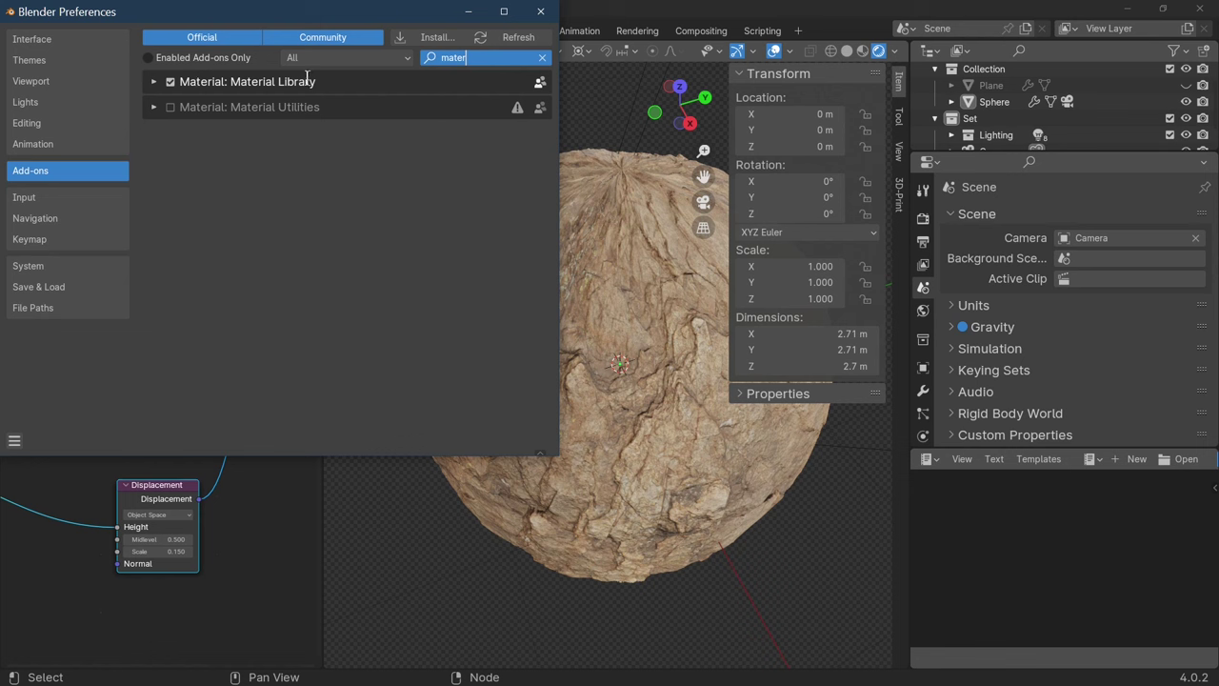
{"action": "left_click", "coordinate": [168, 86]}
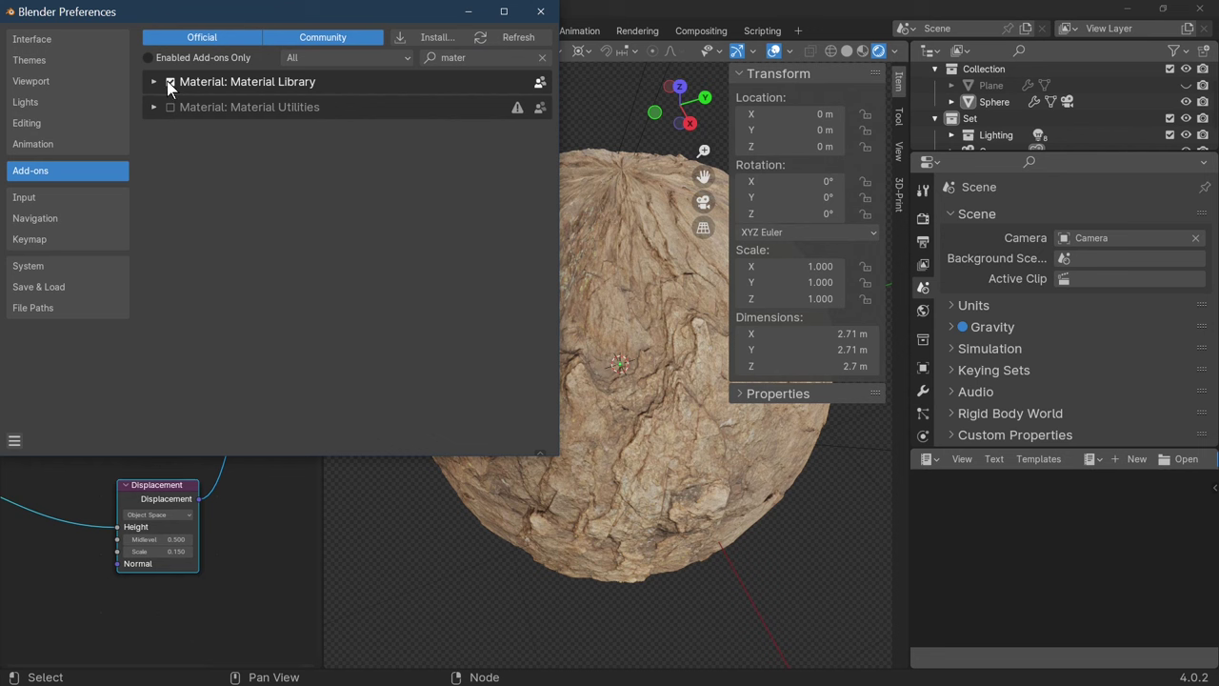
{"action": "left_click", "coordinate": [167, 84]}
{"action": "left_click", "coordinate": [167, 84]}
- Save the preferences and close the Preferences window
{"action": "left_click", "coordinate": [14, 440]}
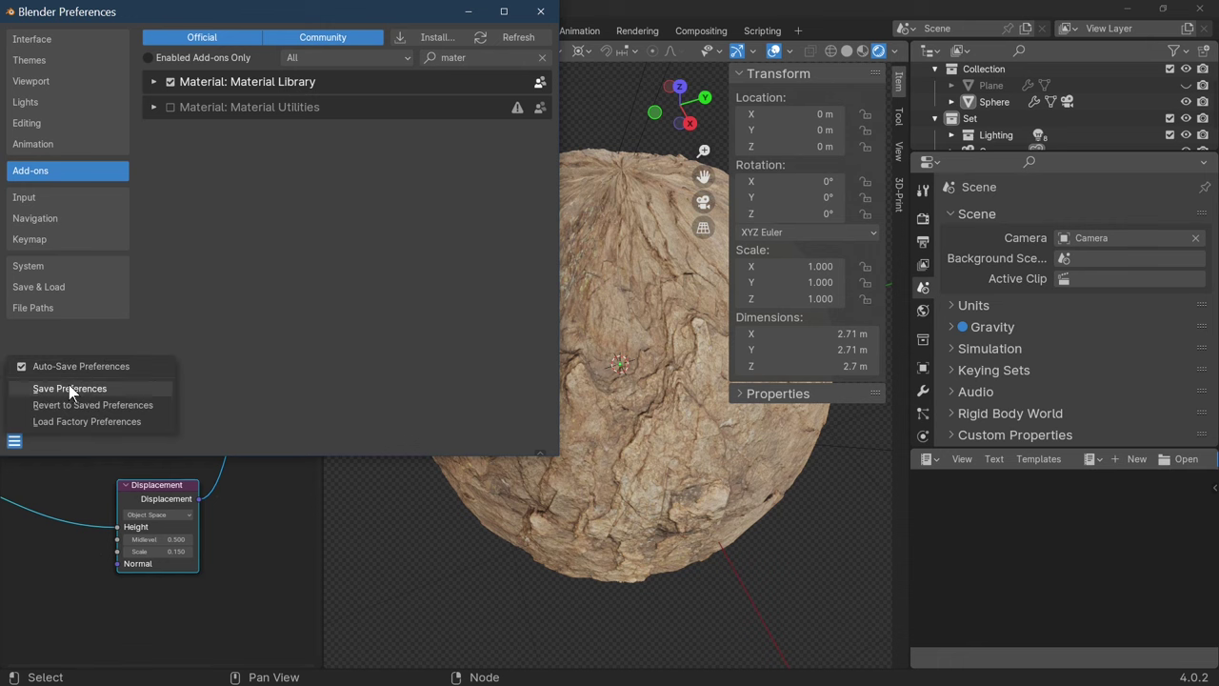
{"action": "left_click", "coordinate": [69, 385]}
{"action": "left_click", "coordinate": [541, 12]}
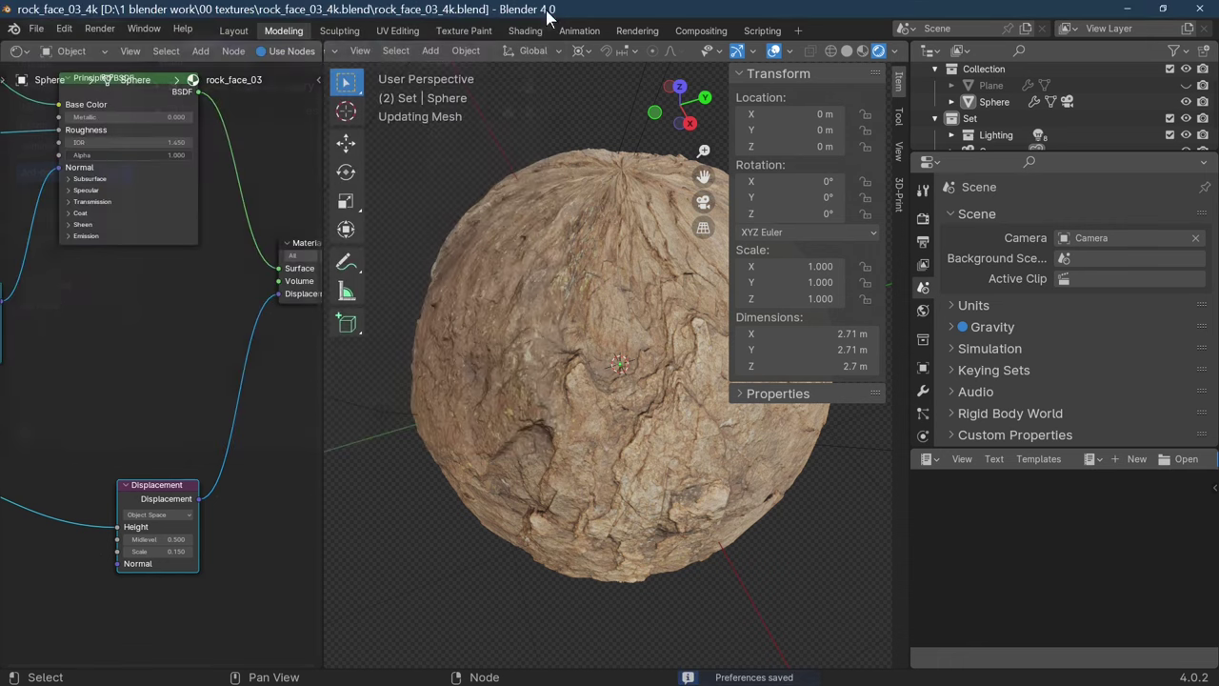
- Examine the rock material's surface and displacement from several sides of the sphere
{"action": "middle_click_drag", "start_coordinate": [630, 360], "coordinate": [616, 383]}
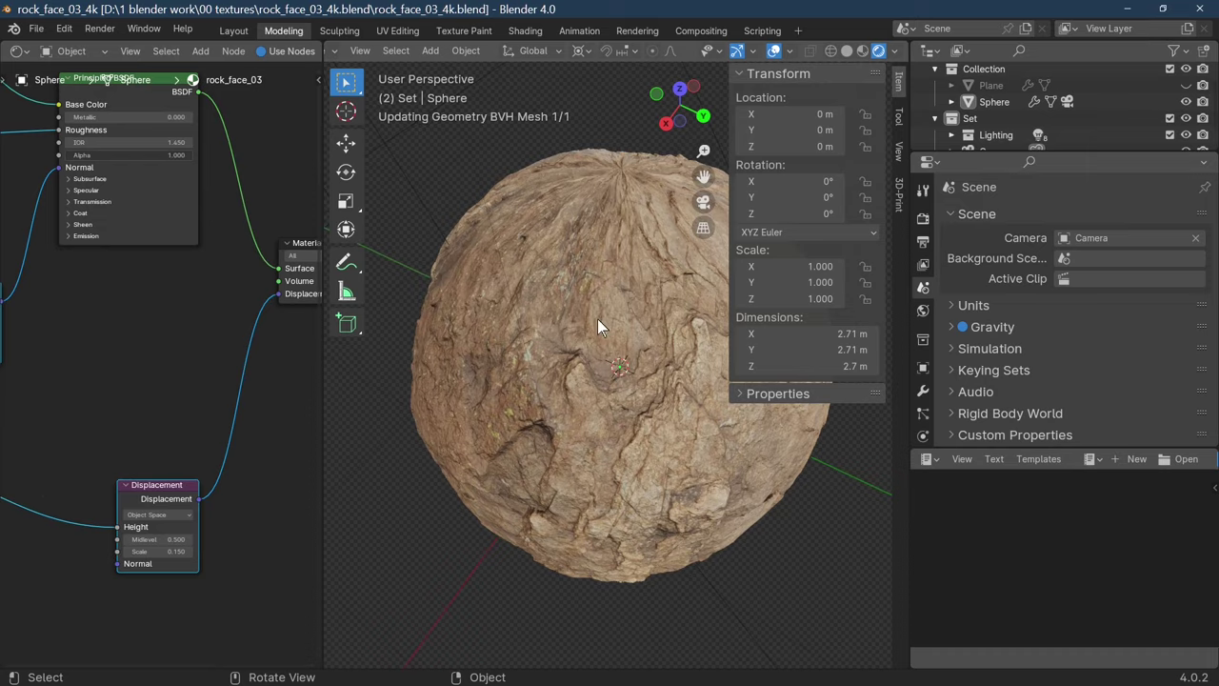
{"action": "middle_click_drag", "start_coordinate": [597, 318], "coordinate": [457, 349]}
{"action": "left_click", "coordinate": [535, 247]}
{"action": "middle_click_drag", "start_coordinate": [641, 461], "coordinate": [486, 379]}
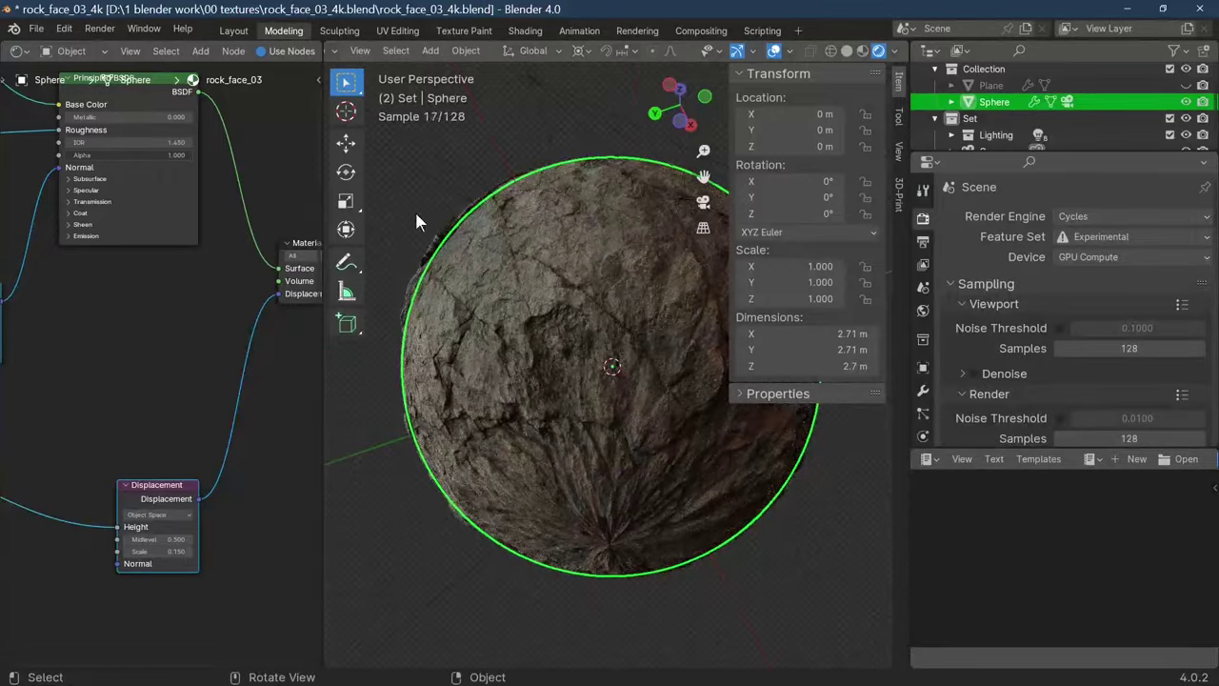
{"action": "scroll", "coordinate": [605, 317], "scroll_direction": "up", "scroll_amount": 2}
{"action": "mouse_move", "coordinate": [604, 317]}
{"action": "middle_mouse_down"}
{"action": "mouse_move", "coordinate": [638, 340]}
{"action": "mouse_move", "coordinate": [604, 318]}
{"action": "middle_mouse_up"}
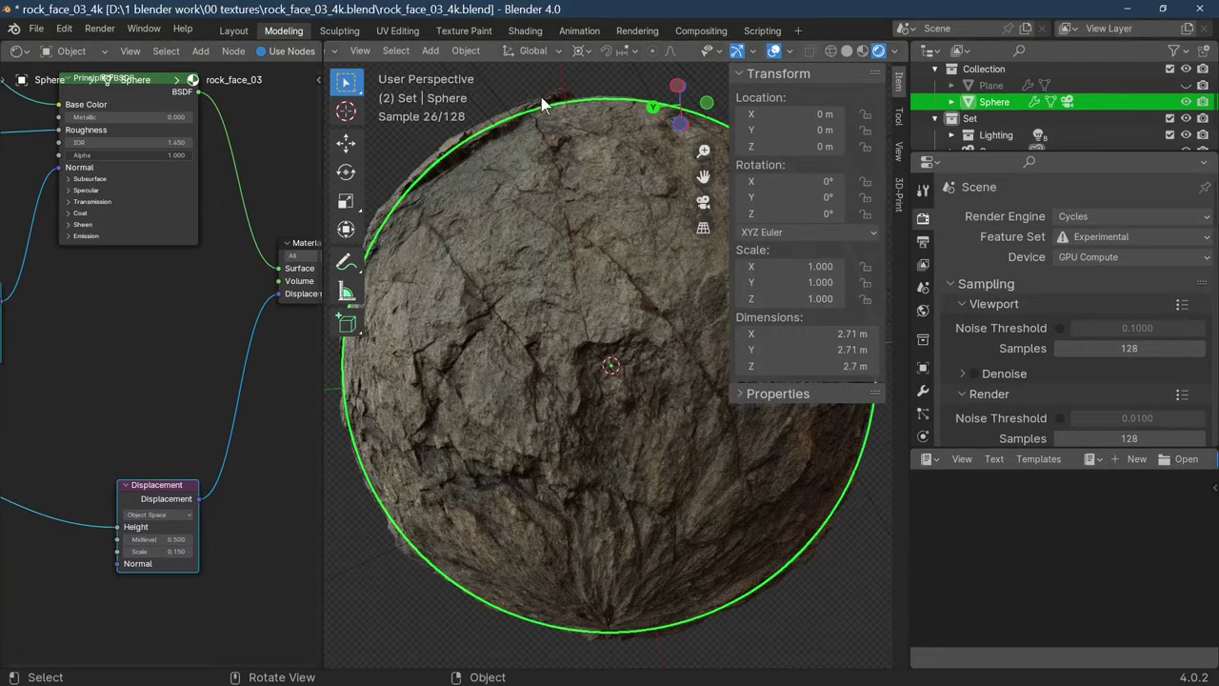
{"action": "left_click", "coordinate": [520, 72]}
{"action": "middle_click_drag", "start_coordinate": [600, 285], "coordinate": [466, 488]}
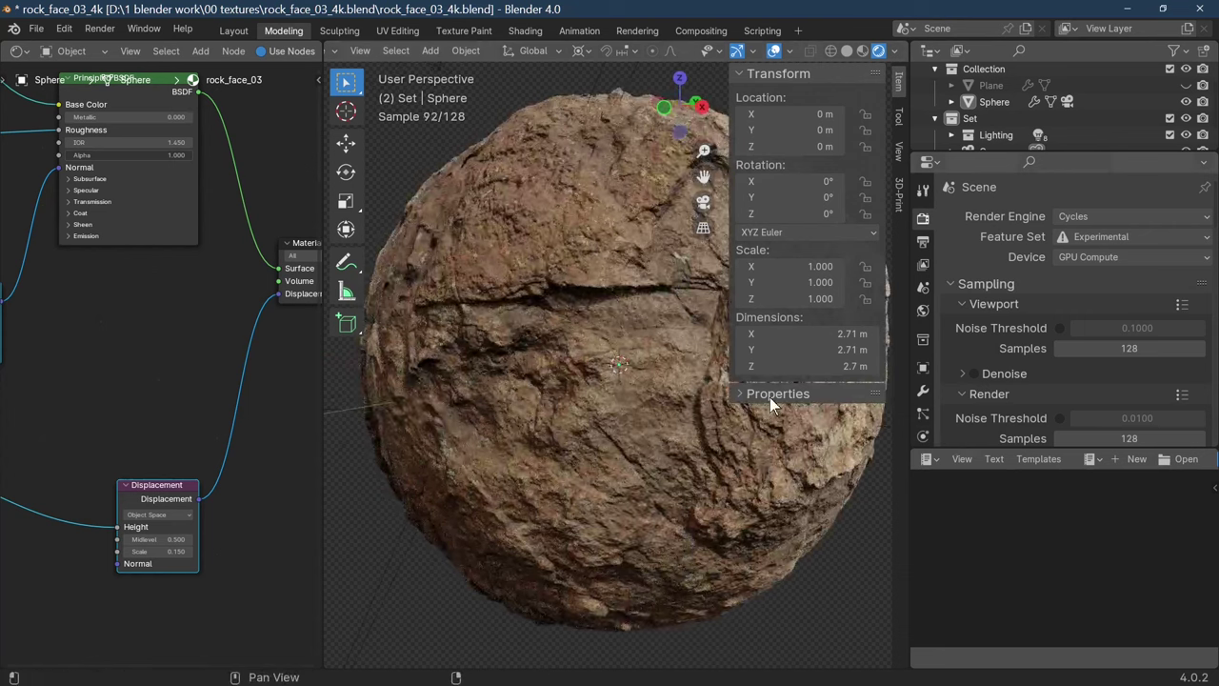
- Select the rock sphere and save the current blend file
{"action": "left_click", "coordinate": [650, 414]}
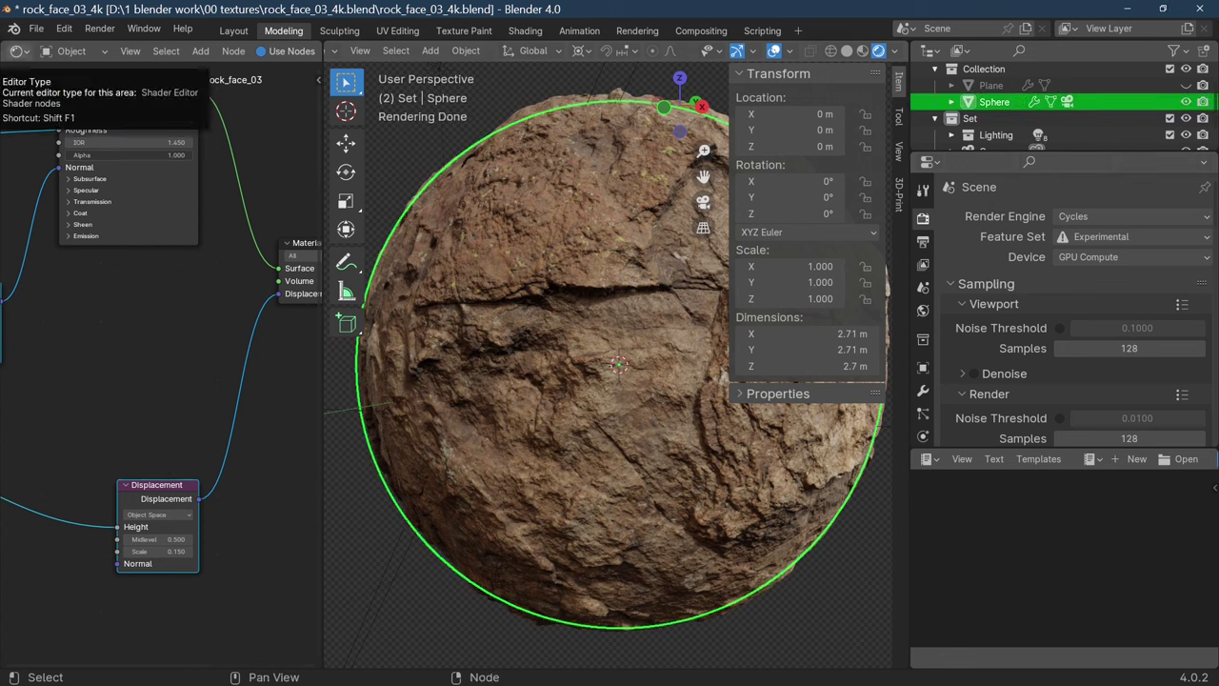
{"action": "left_click", "coordinate": [40, 29]}
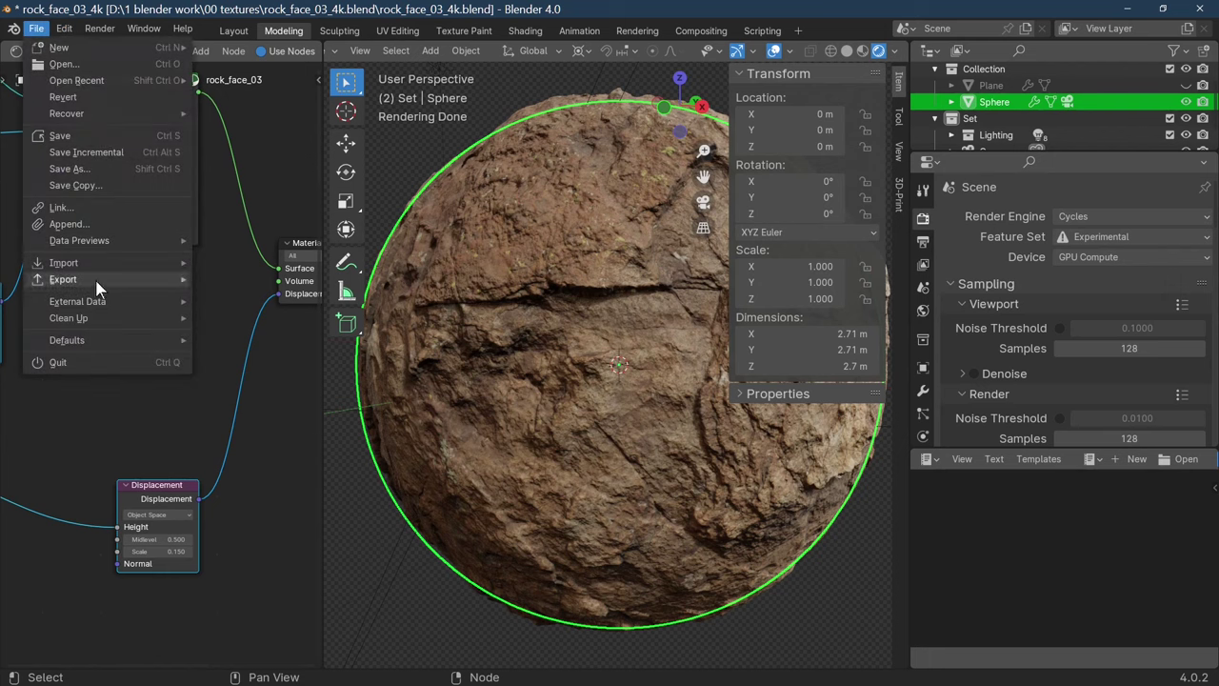
{"action": "left_click", "coordinate": [67, 136]}
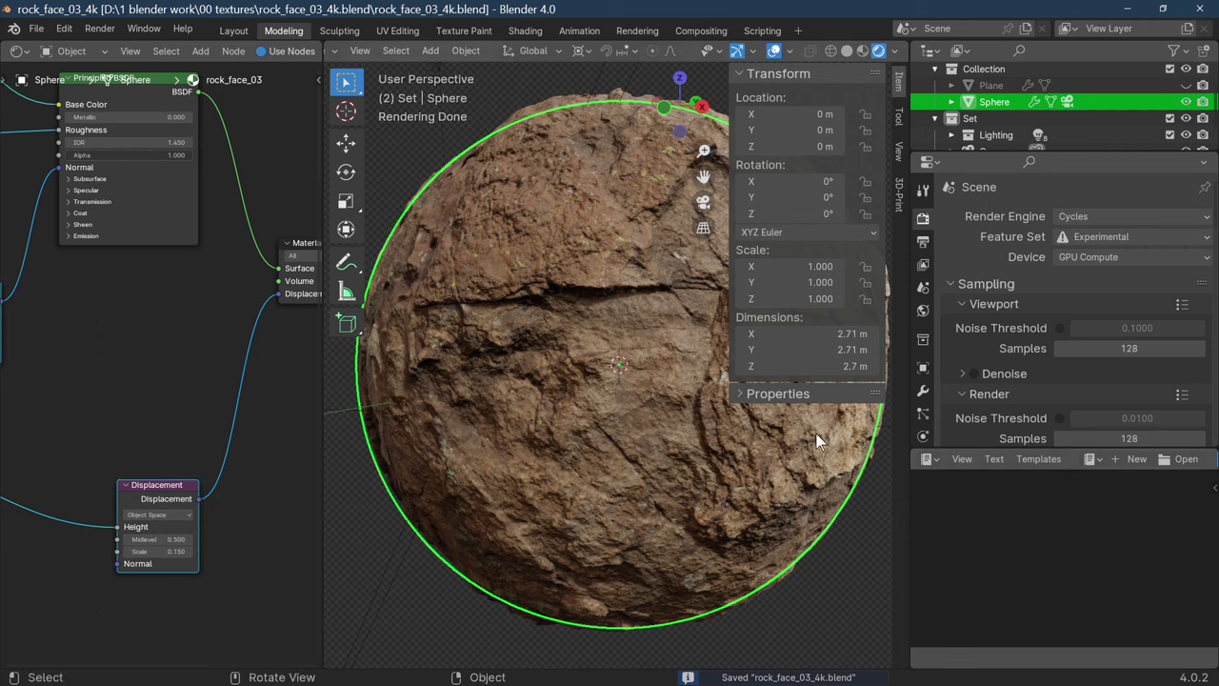
- Add the sphere's rock_face_03 material to the Rocks library in Material Library VX
{"action": "scroll", "coordinate": [947, 422], "scroll_direction": "down", "scroll_amount": 5}
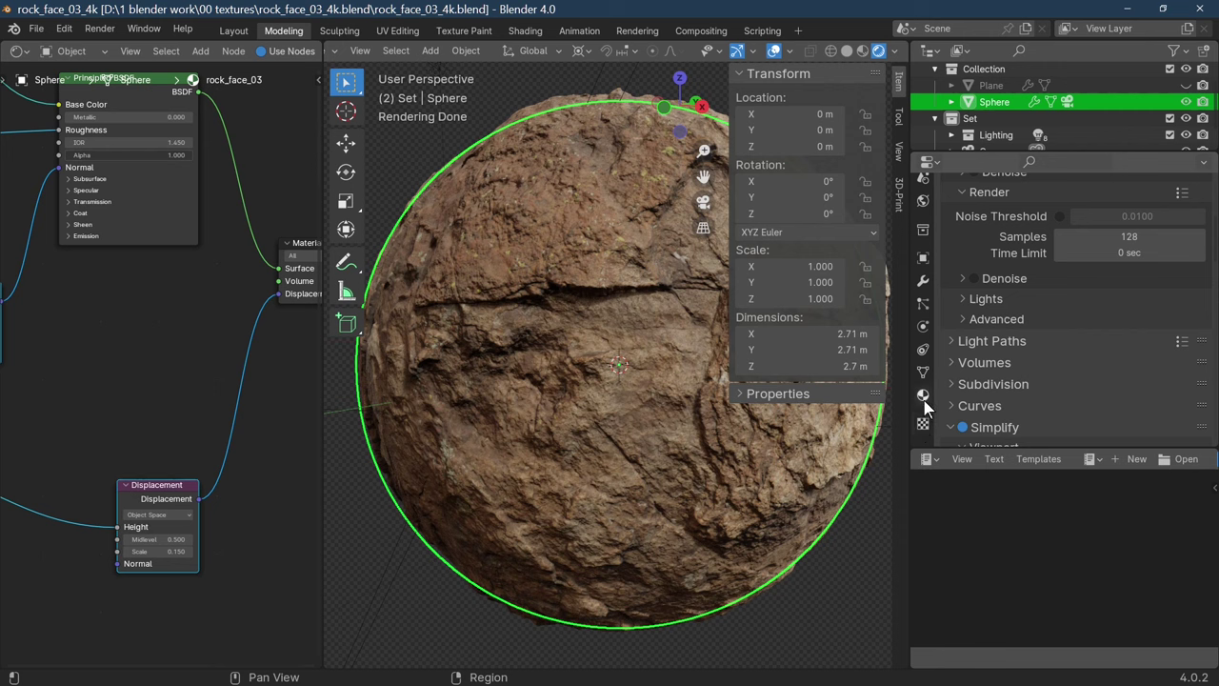
{"action": "left_click", "coordinate": [922, 396]}
{"action": "scroll", "coordinate": [991, 386], "scroll_direction": "down", "scroll_amount": 10}
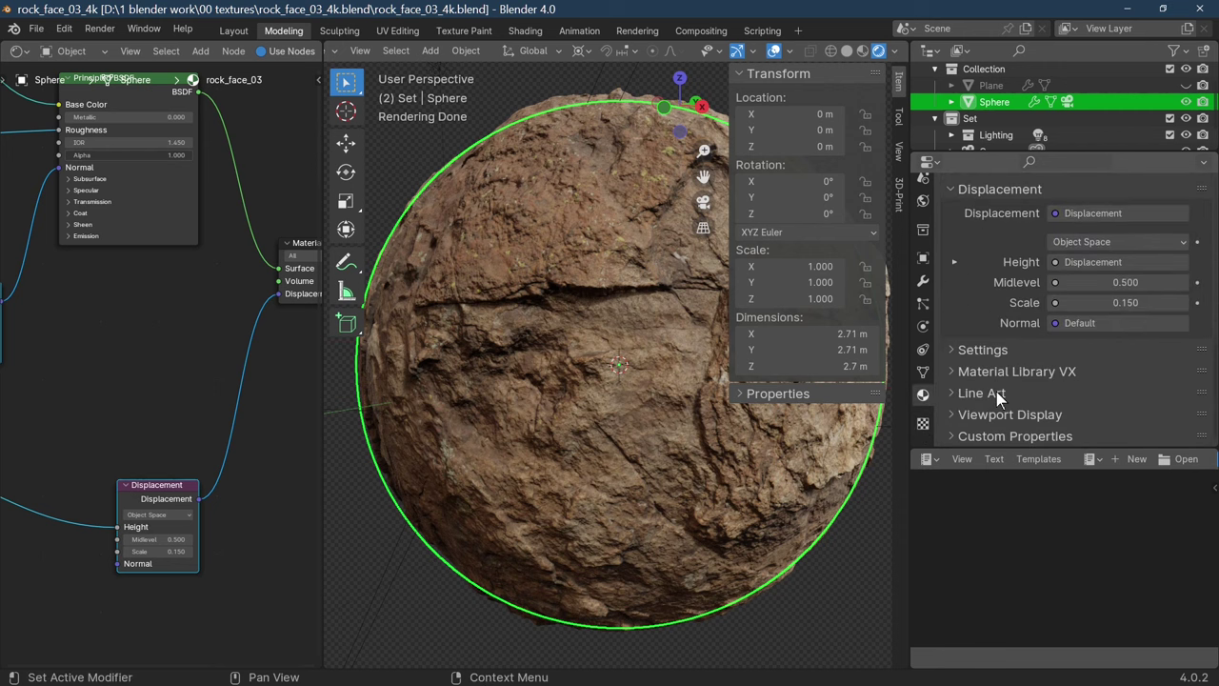
{"action": "left_click", "coordinate": [951, 369]}
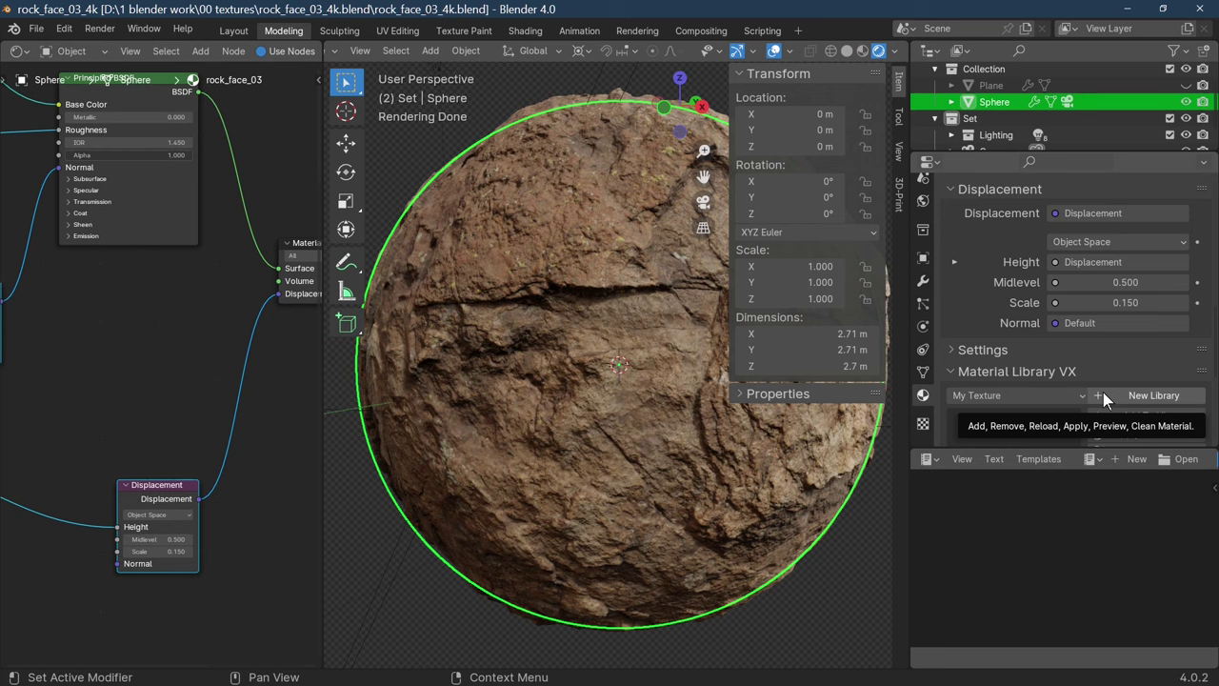
{"action": "left_click", "coordinate": [1025, 398]}
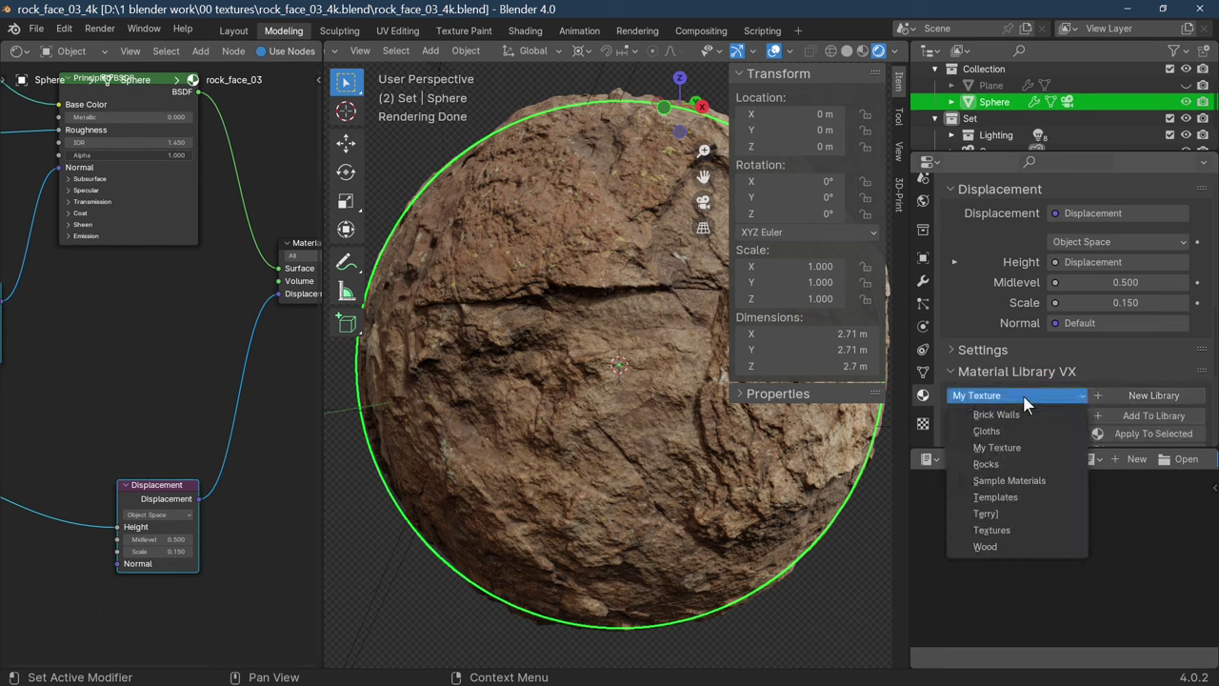
{"action": "left_click", "coordinate": [1005, 465]}
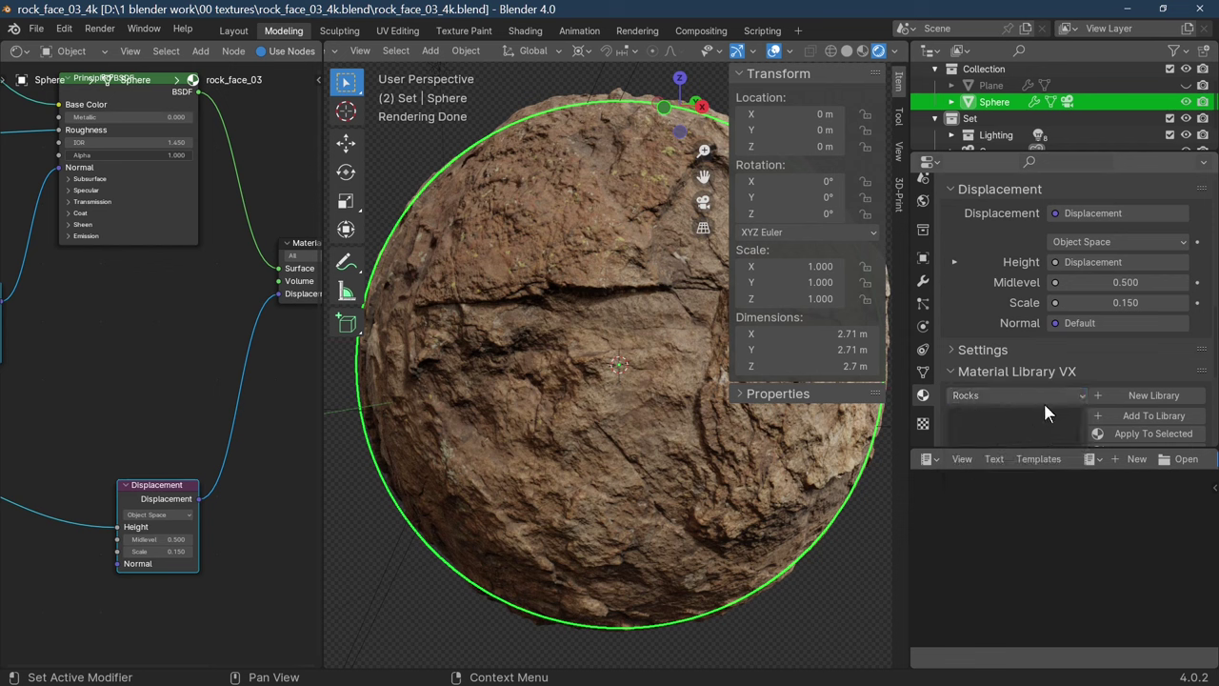
{"action": "left_click", "coordinate": [1135, 424]}
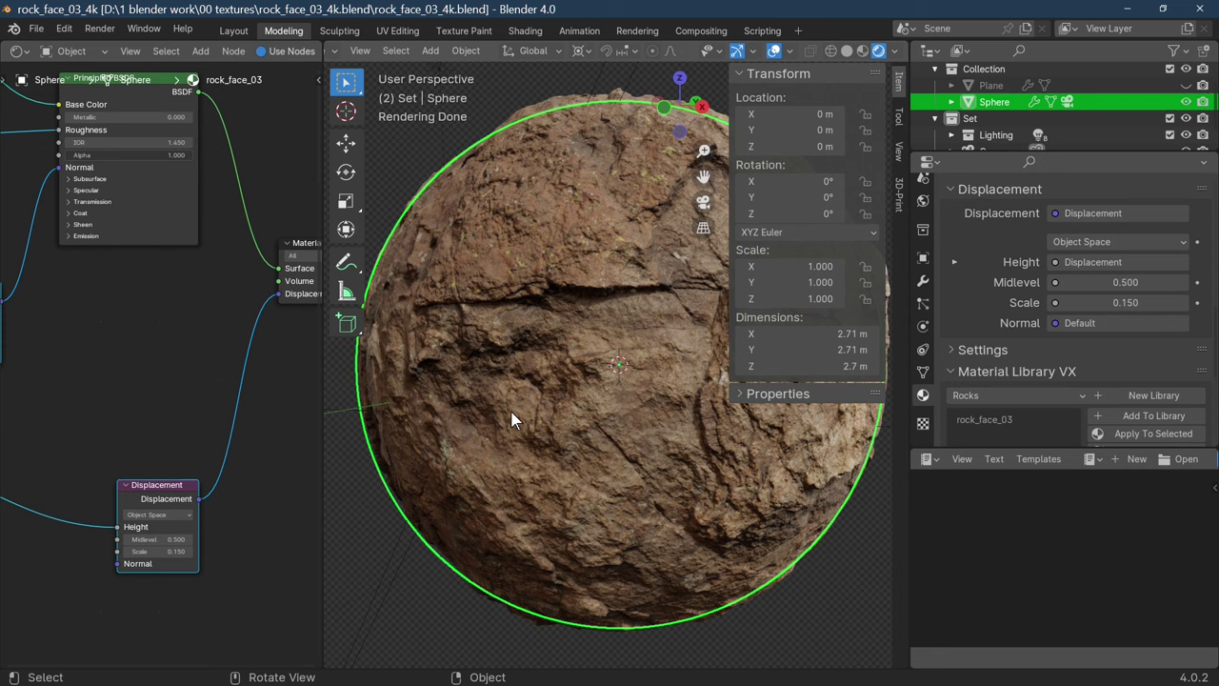
- Deselect the sphere and close the rock_face_03_4k.blend file, saving its changes
{"action": "left_click", "coordinate": [772, 612]}
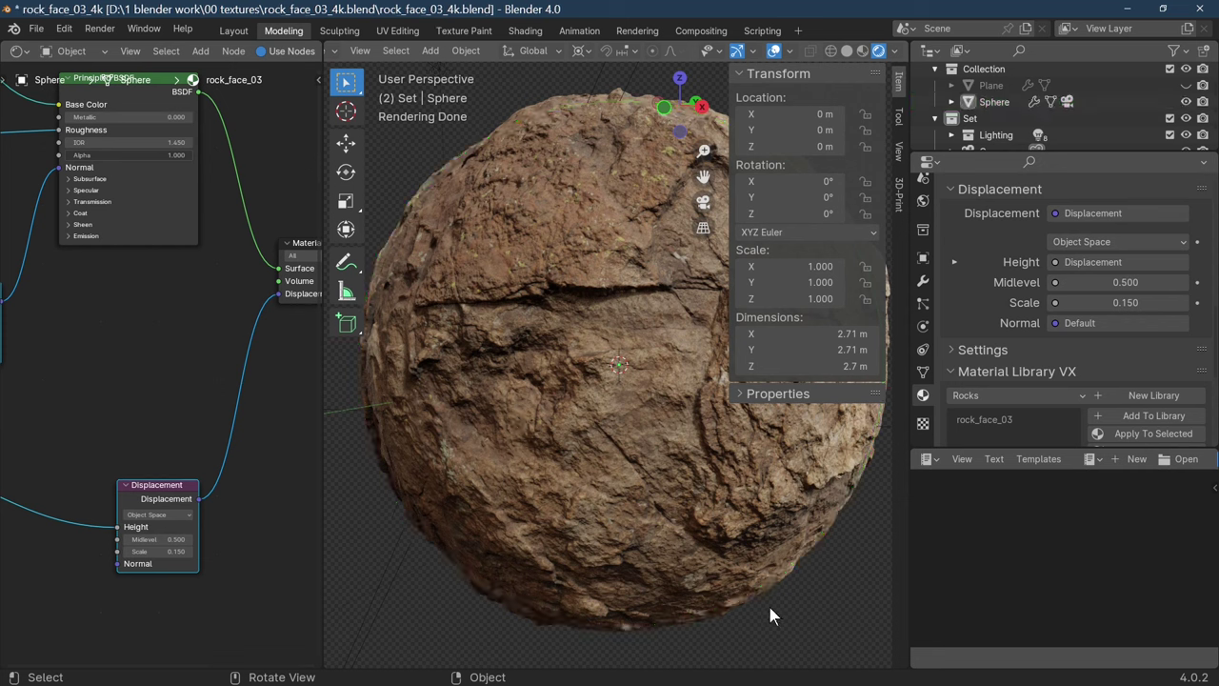
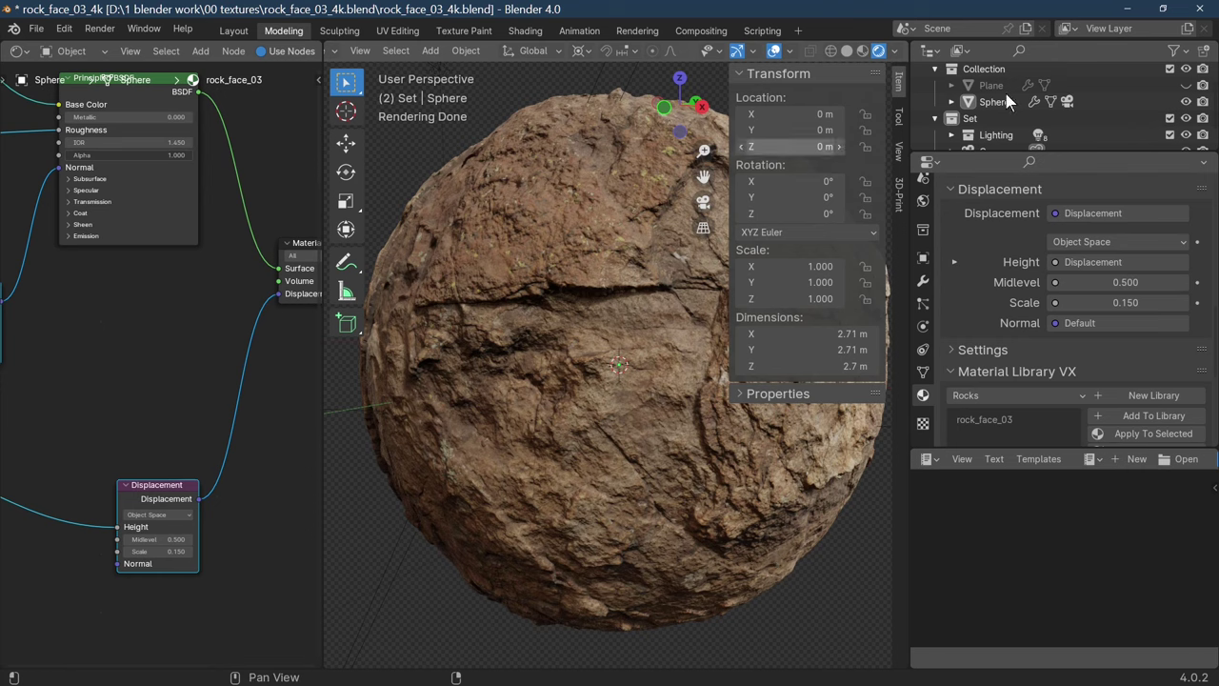
{"action": "left_click", "coordinate": [1202, 8]}
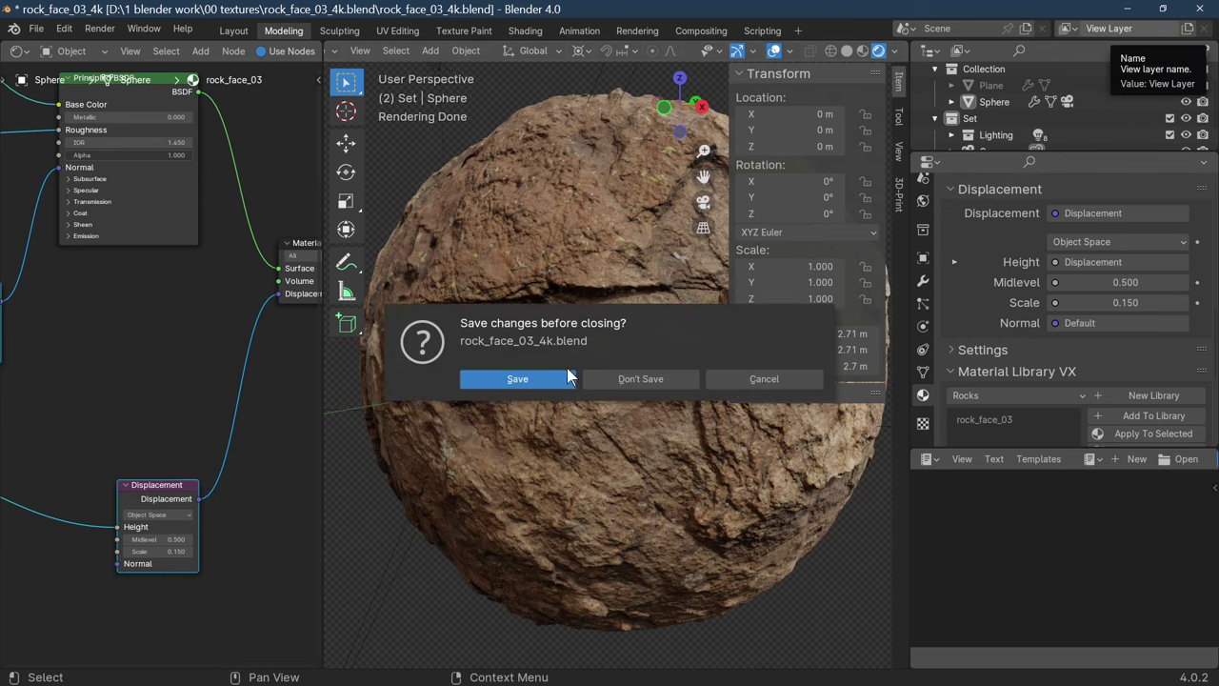
{"action": "left_click", "coordinate": [513, 385]}
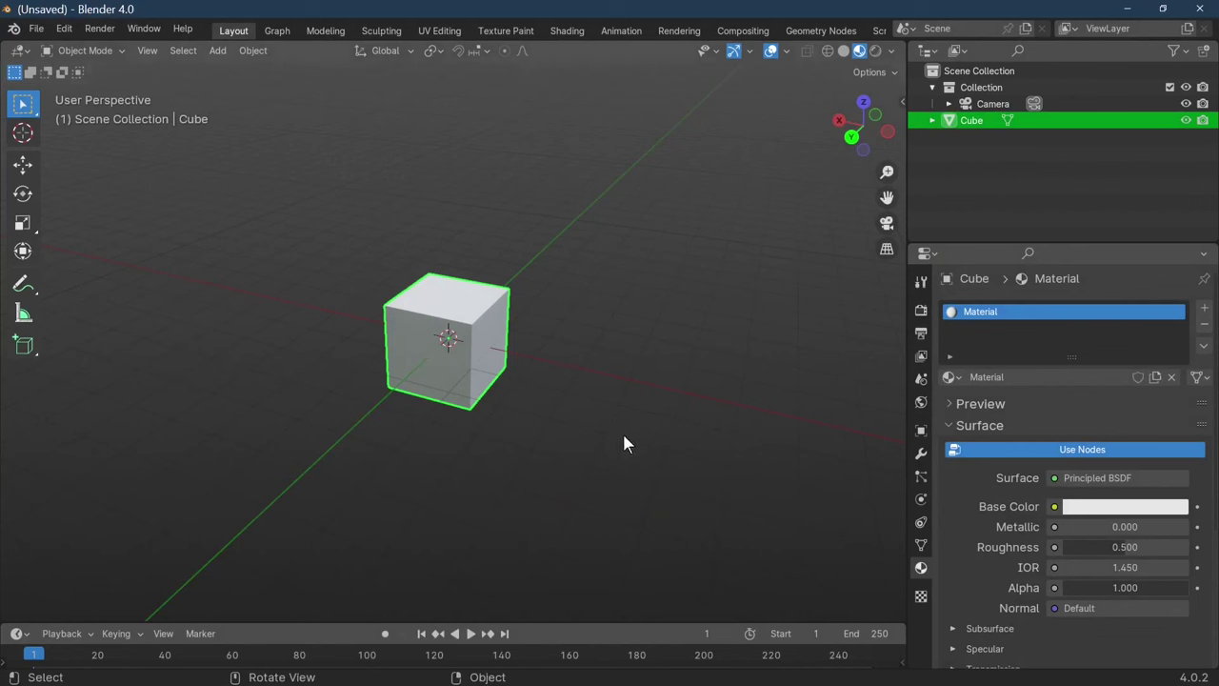
- Locate the Material Library VX section in the cube's material properties in the new scene
{"action": "scroll", "coordinate": [623, 440], "scroll_direction": "up", "scroll_amount": 4}
{"action": "middle_click_drag", "start_coordinate": [623, 441], "coordinate": [636, 419]}
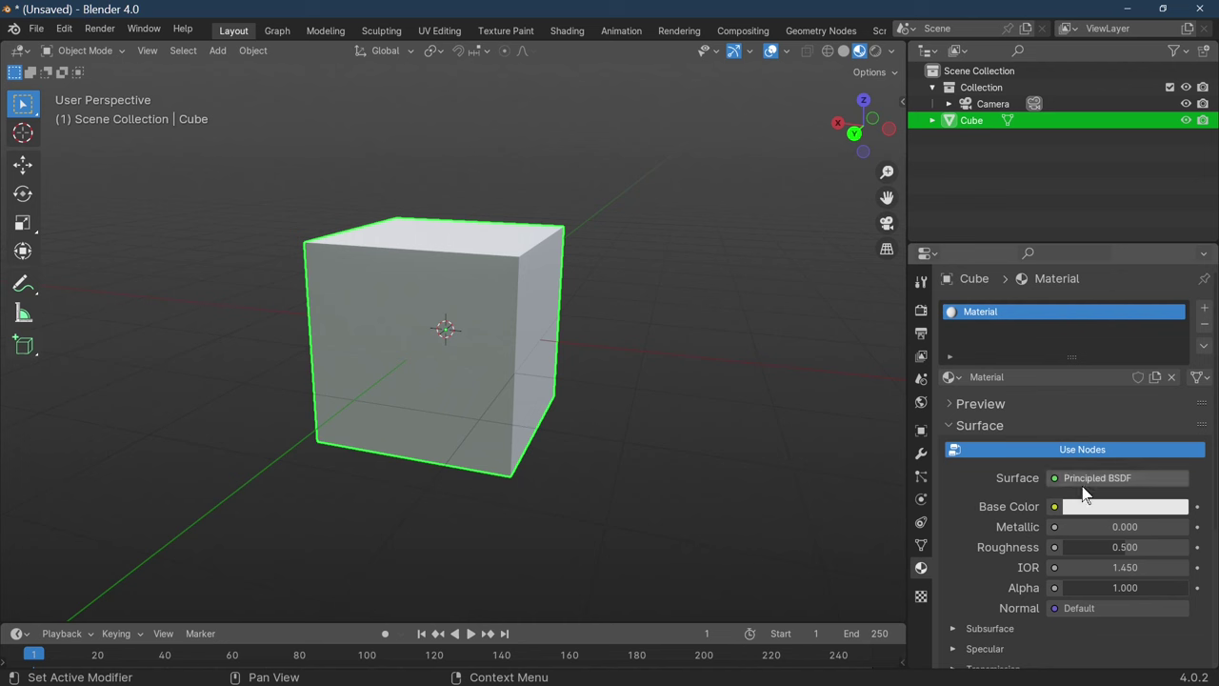
{"action": "scroll", "coordinate": [1077, 514], "scroll_direction": "down", "scroll_amount": 3}
{"action": "scroll", "coordinate": [1074, 524], "scroll_direction": "down", "scroll_amount": 3}
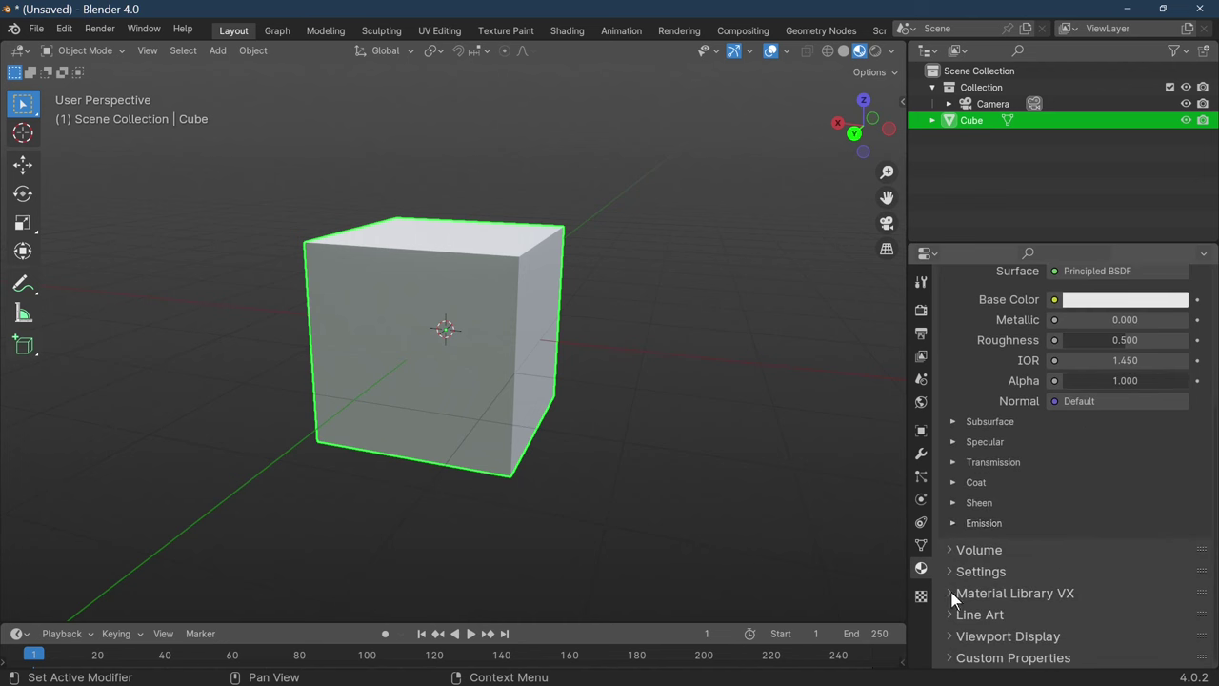
- Search the add-ons in Preferences for "mater" to check whether Material Library is enabled
{"action": "left_click", "coordinate": [65, 34]}
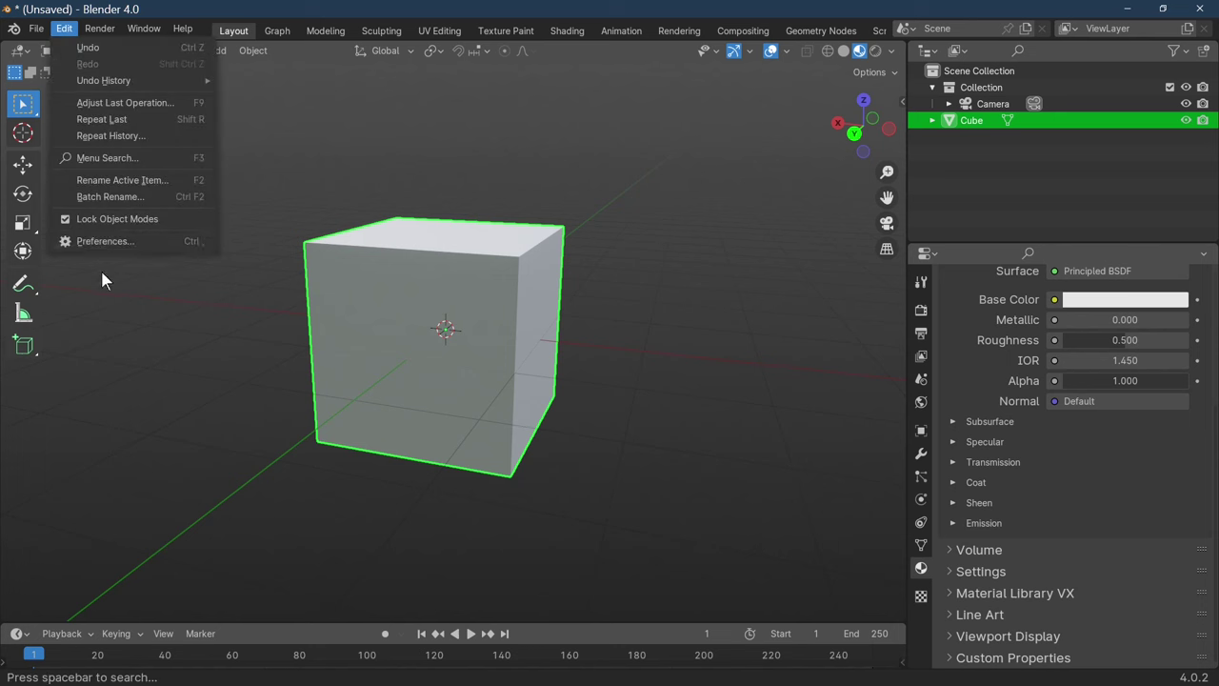
{"action": "left_click", "coordinate": [105, 241]}
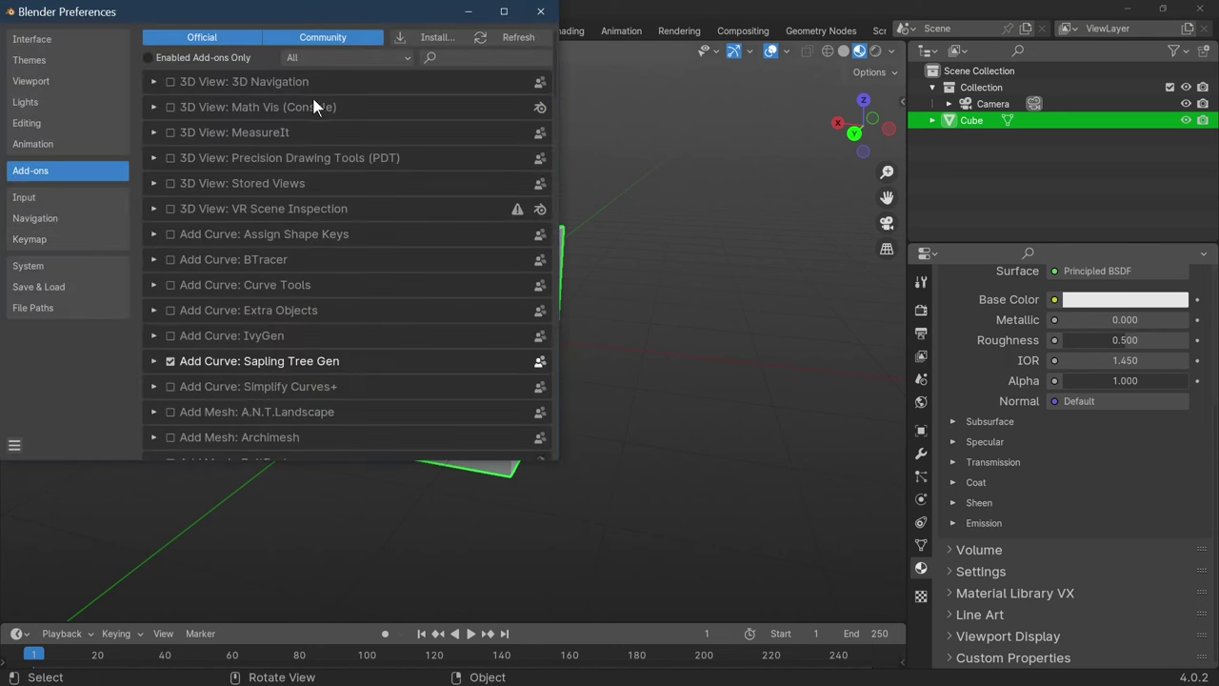
{"action": "left_click", "coordinate": [479, 58]}
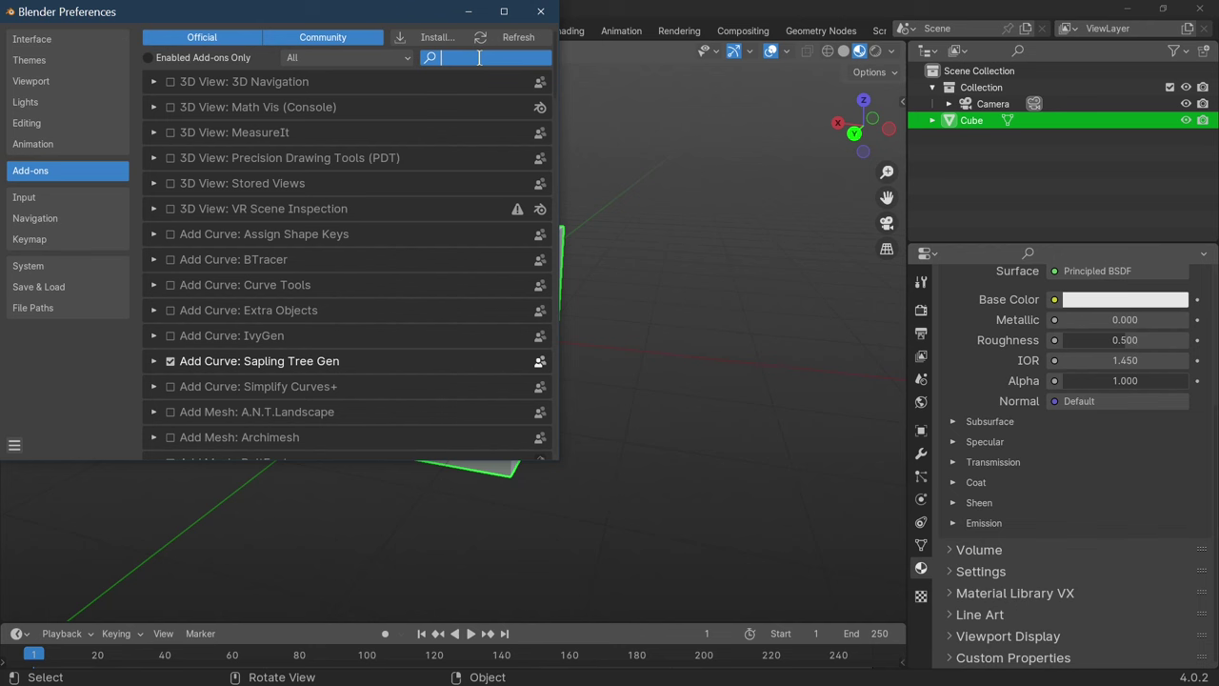
{"action": "type", "text": "mare"}
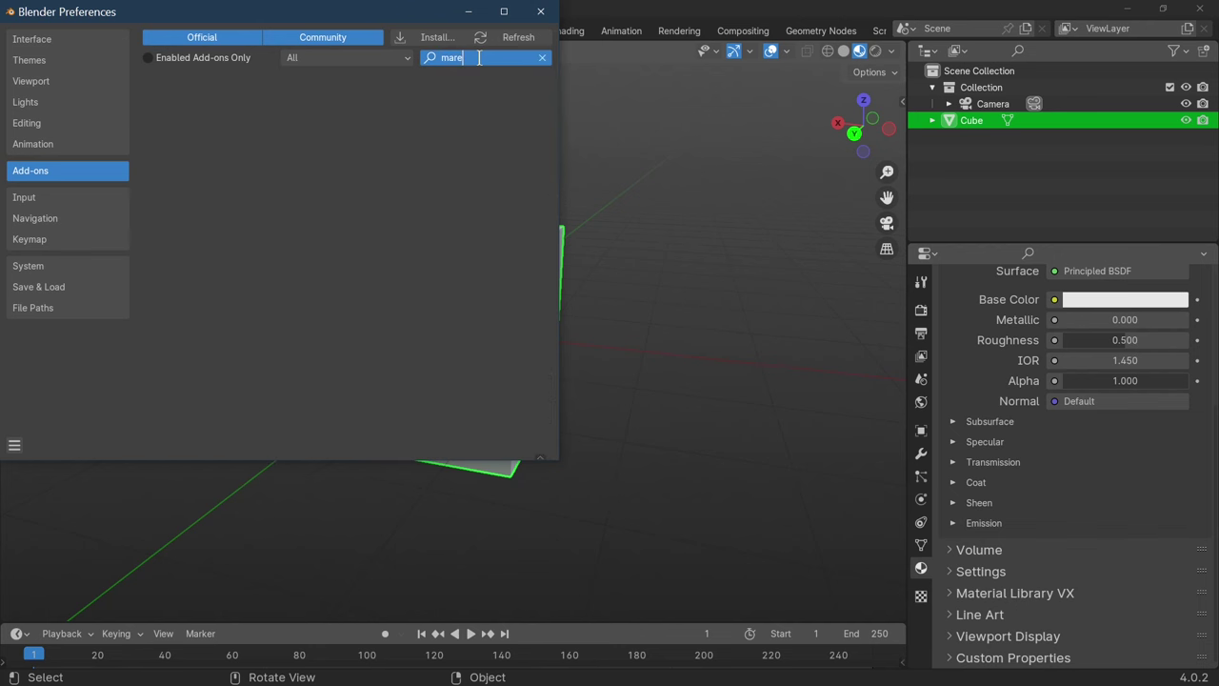
{"action": "key", "text": "BackSpace"}
{"action": "key", "text": "BackSpace"}
{"action": "type", "text": "ter"}
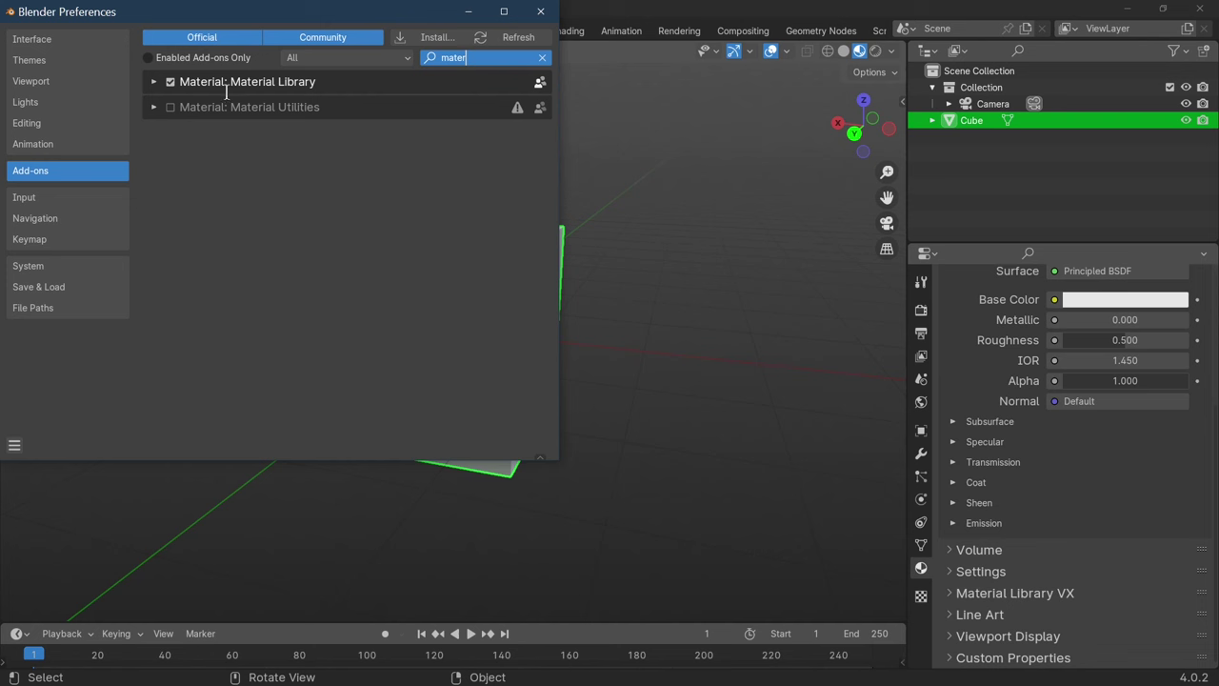
{"action": "key", "text": "Return"}
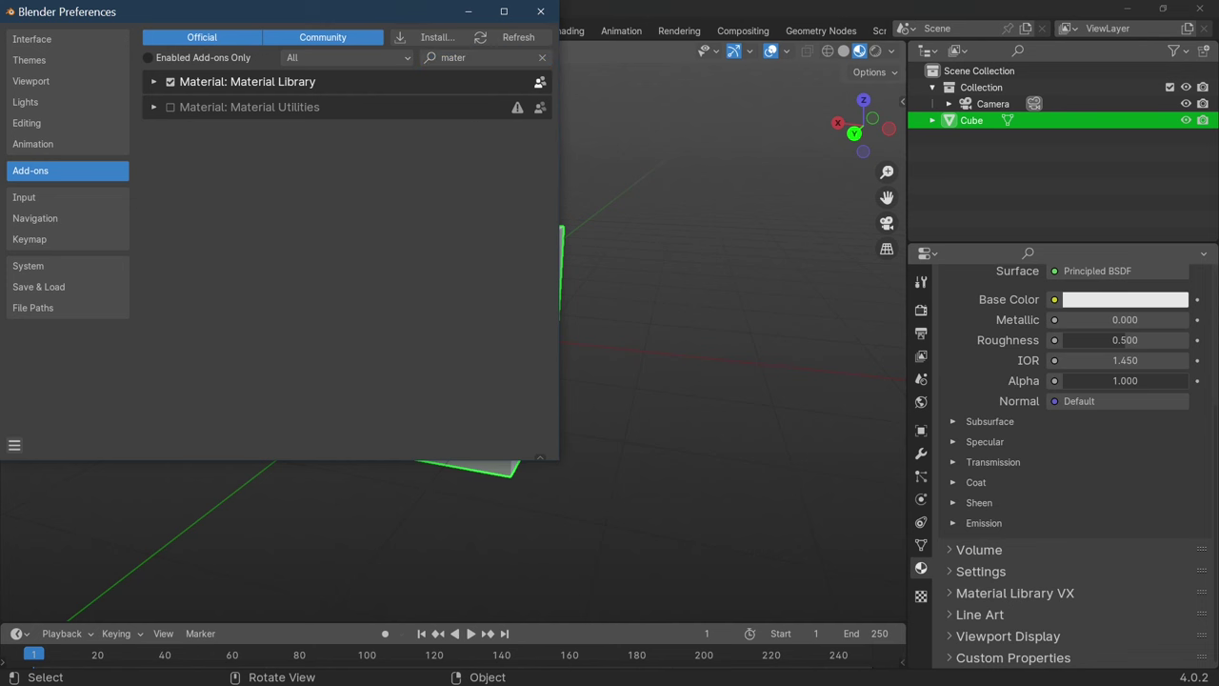
- Save the preferences again, close their window and return to the cube
{"action": "left_click", "coordinate": [14, 445]}
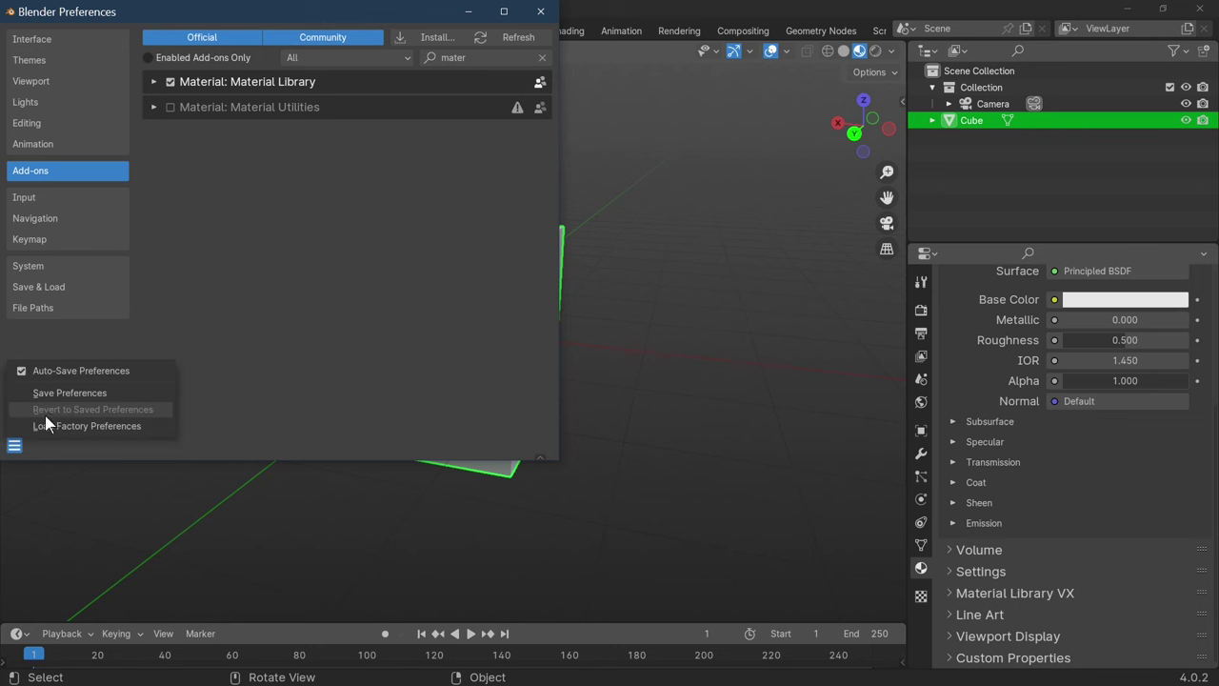
{"action": "left_click", "coordinate": [69, 392]}
{"action": "left_click", "coordinate": [540, 11]}
{"action": "middle_click_drag", "start_coordinate": [753, 381], "coordinate": [716, 421]}
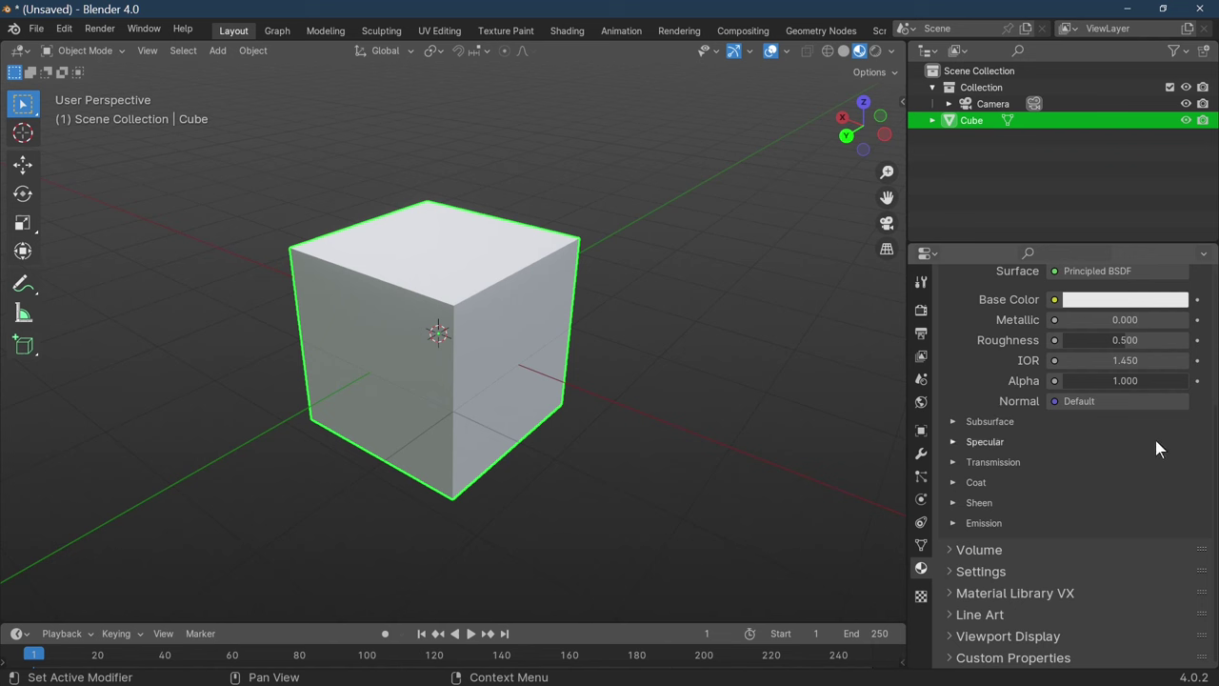
- Apply the rock_face_03 material from the Rocks library in Material Library VX to the cube
{"action": "left_click", "coordinate": [1000, 593]}
{"action": "scroll", "coordinate": [1009, 571], "scroll_direction": "down", "scroll_amount": 3}
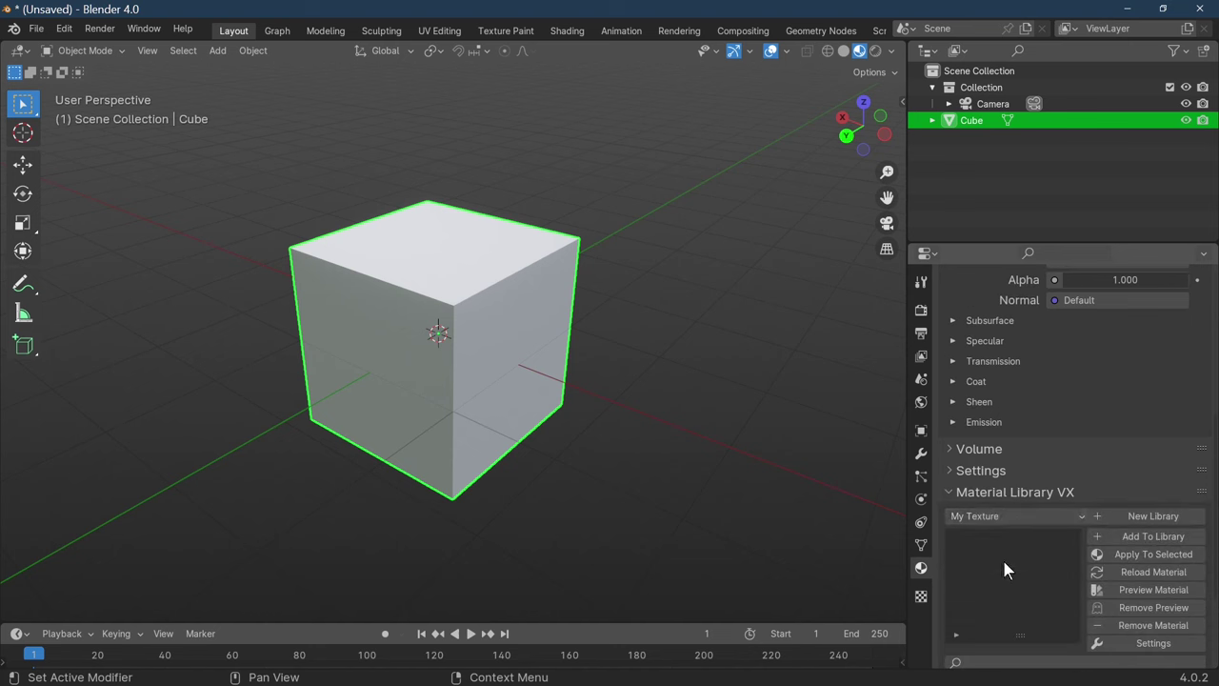
{"action": "left_click", "coordinate": [995, 515]}
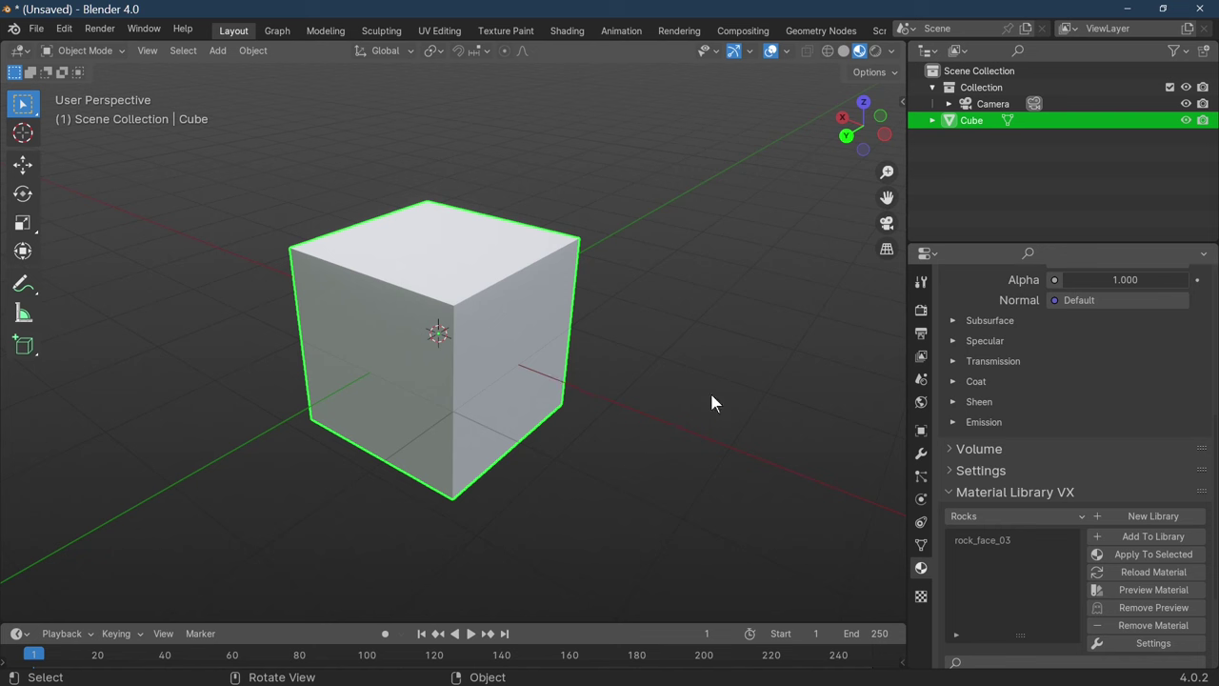
{"action": "left_click", "coordinate": [1006, 539]}
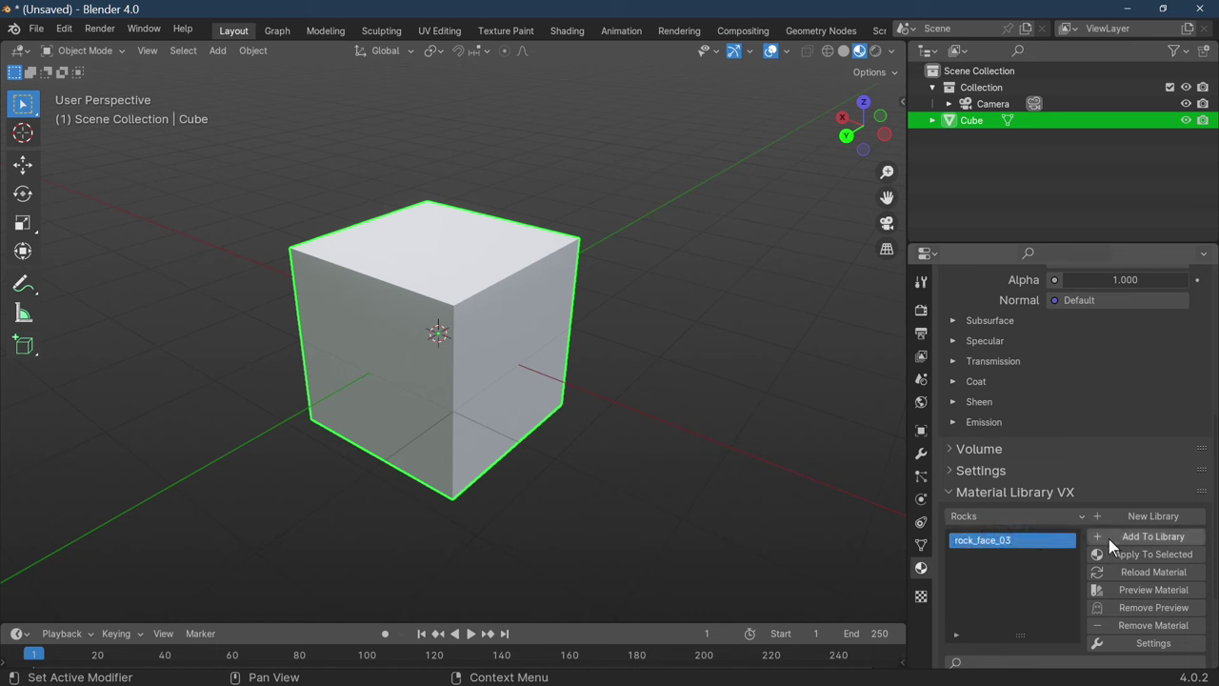
{"action": "left_click", "coordinate": [1162, 557]}
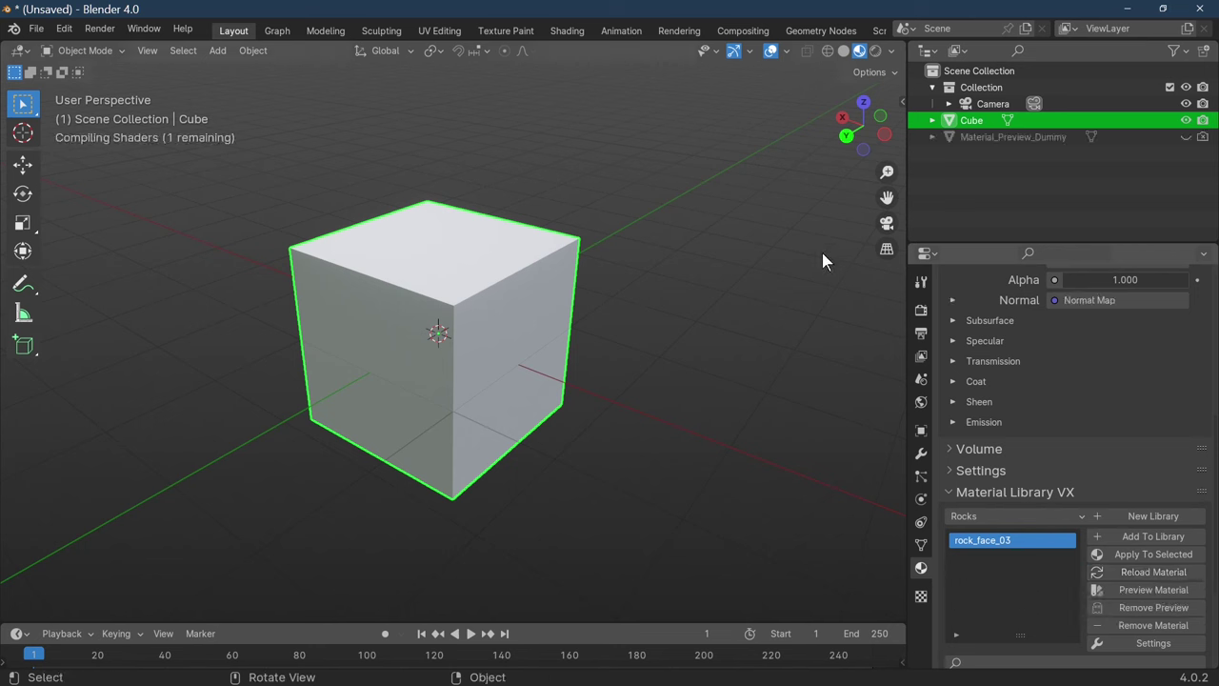
{"action": "scroll", "coordinate": [714, 342], "scroll_direction": "up", "scroll_amount": 5}
{"action": "middle_click_drag", "start_coordinate": [711, 341], "coordinate": [601, 299]}
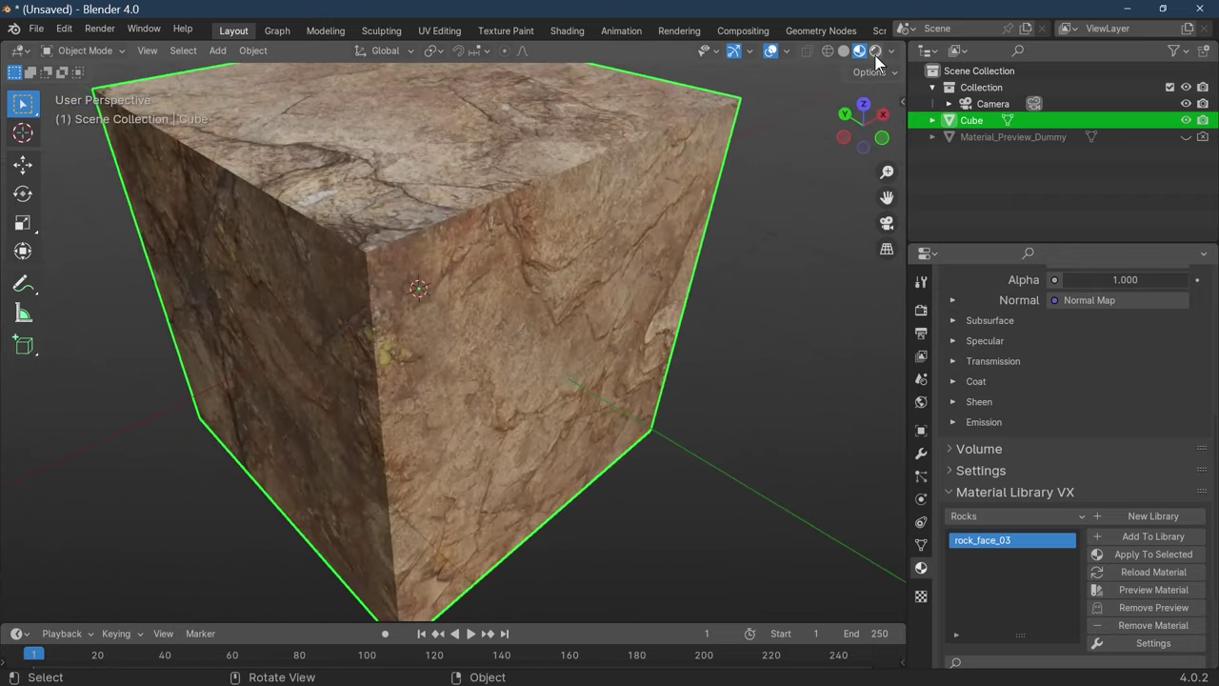
- Set the scene's render engine to Cycles with the Experimental feature set
{"action": "left_click", "coordinate": [921, 312]}
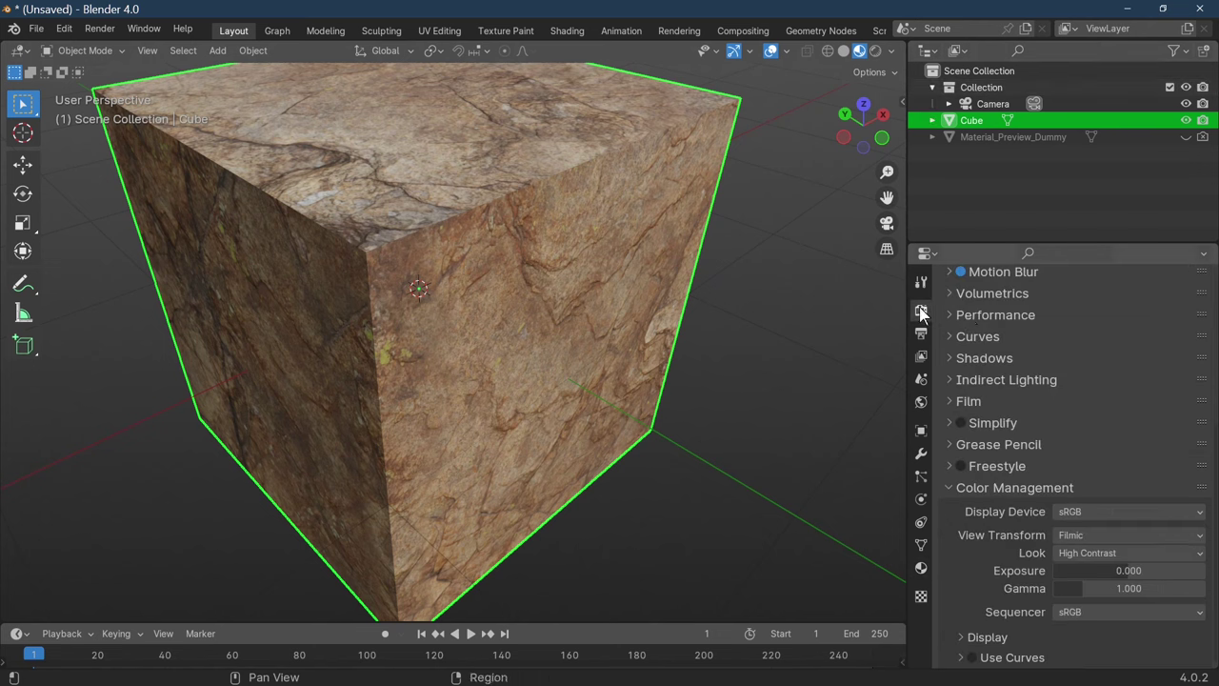
{"action": "scroll", "coordinate": [1053, 318], "scroll_direction": "up", "scroll_amount": 6}
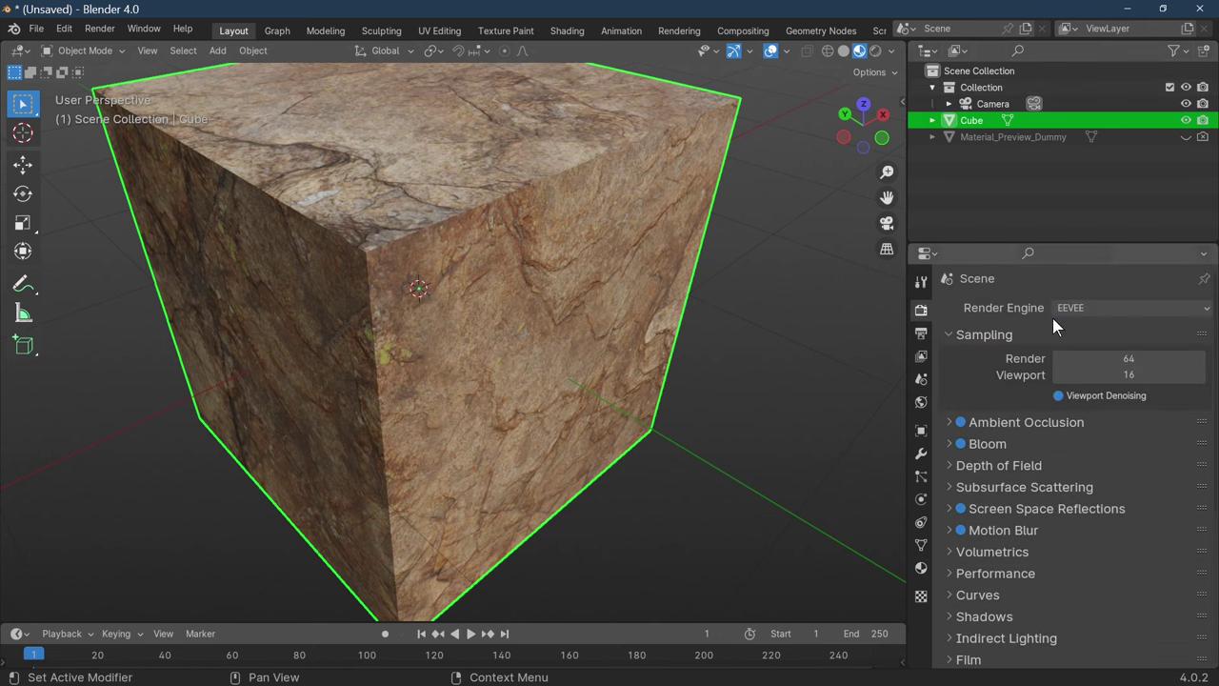
{"action": "left_click", "coordinate": [1066, 308]}
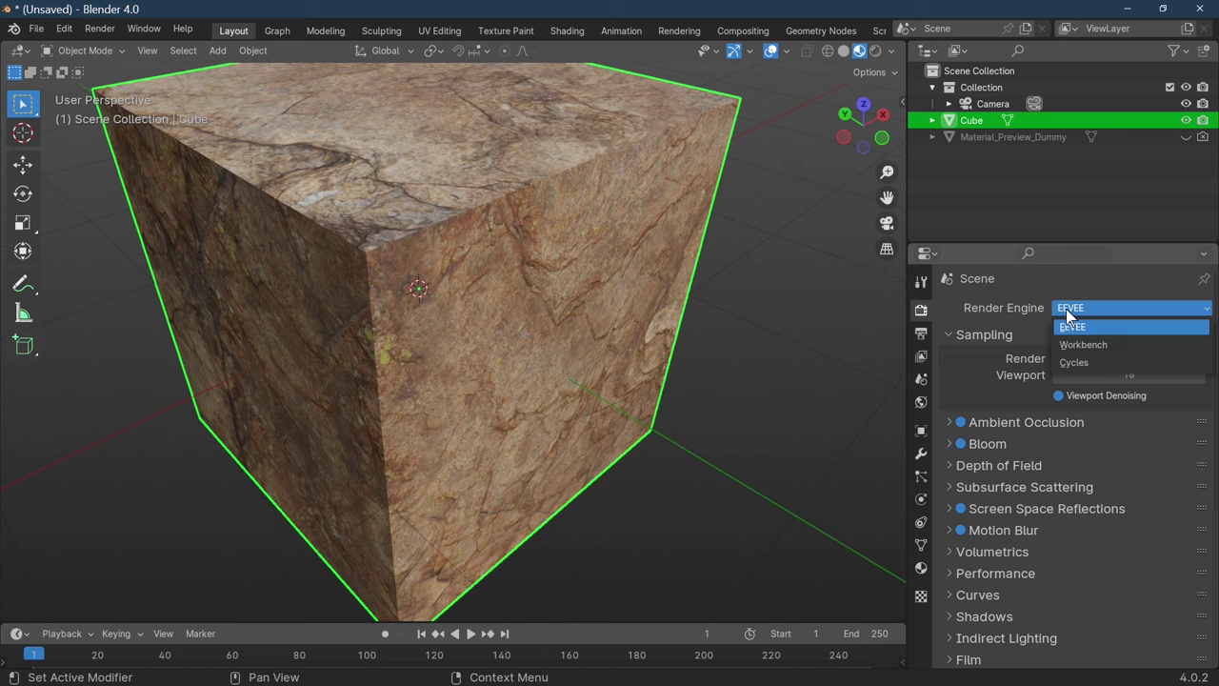
{"action": "left_click", "coordinate": [1079, 360]}
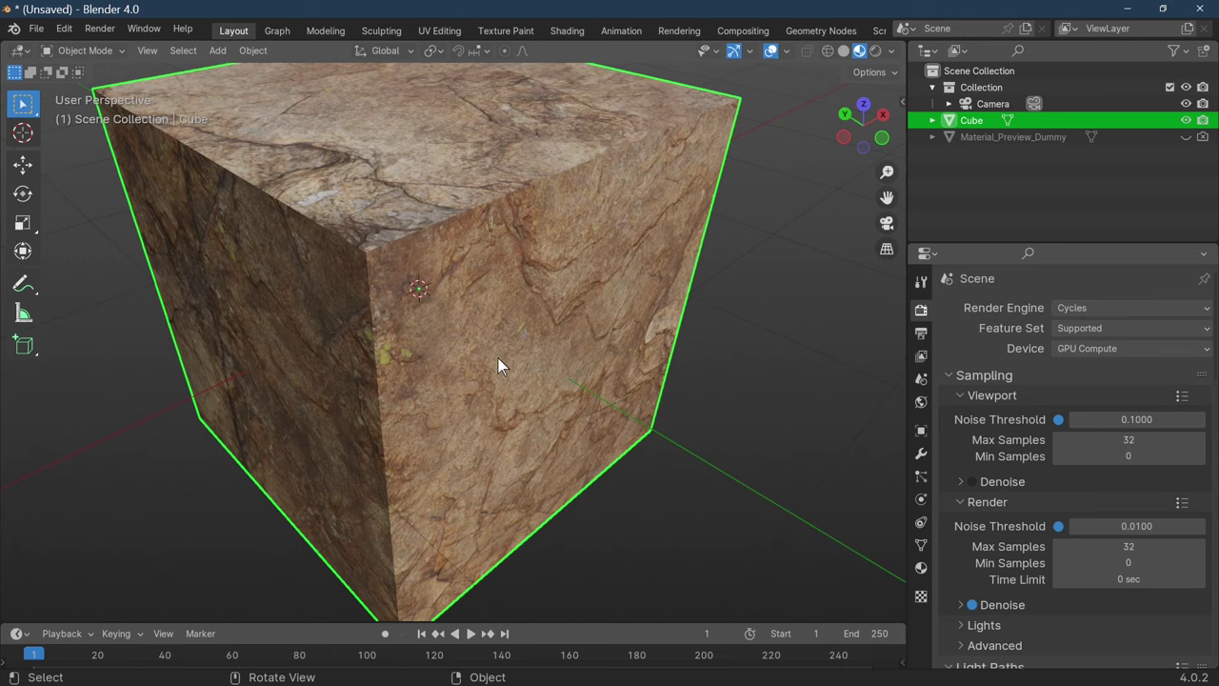
{"action": "scroll", "coordinate": [663, 227], "scroll_direction": "down", "scroll_amount": 6}
{"action": "middle_click_drag", "start_coordinate": [498, 358], "coordinate": [477, 302]}
{"action": "scroll", "coordinate": [695, 300], "scroll_direction": "up", "scroll_amount": 6}
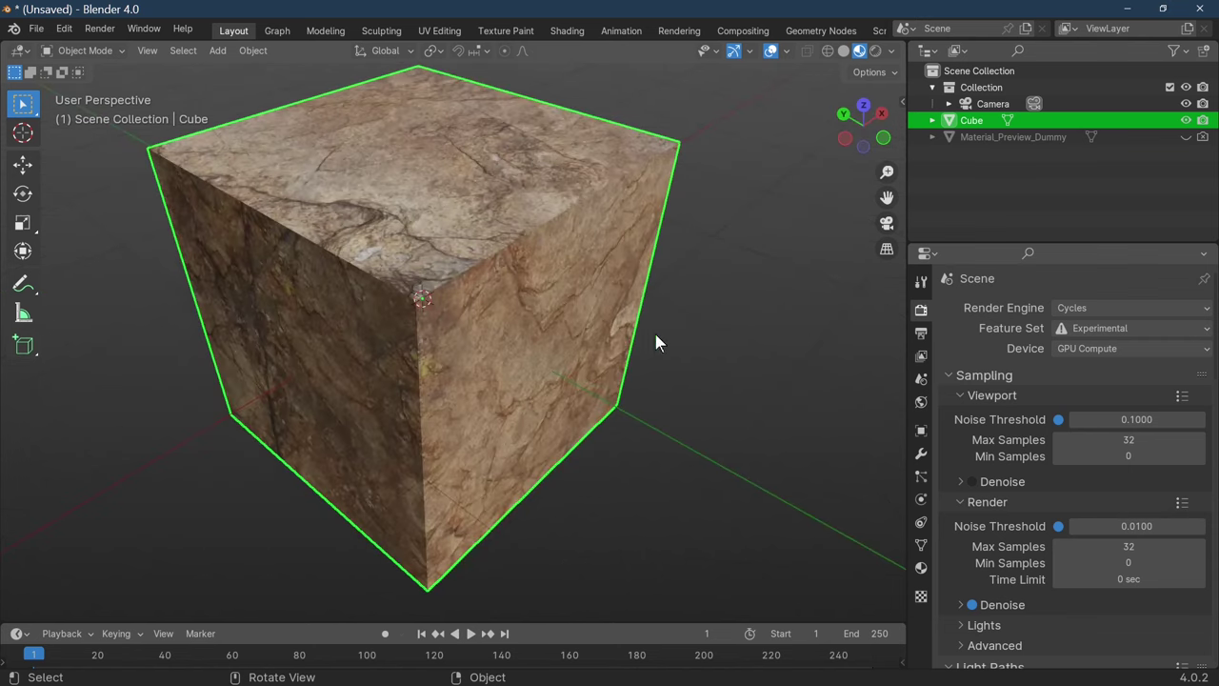
- Subdivide the cube's entire mesh with 100 cuts and return to Object Mode
{"action": "middle_click_drag", "start_coordinate": [656, 340], "coordinate": [422, 301]}
{"action": "middle_click_drag", "start_coordinate": [514, 282], "coordinate": [824, 319]}
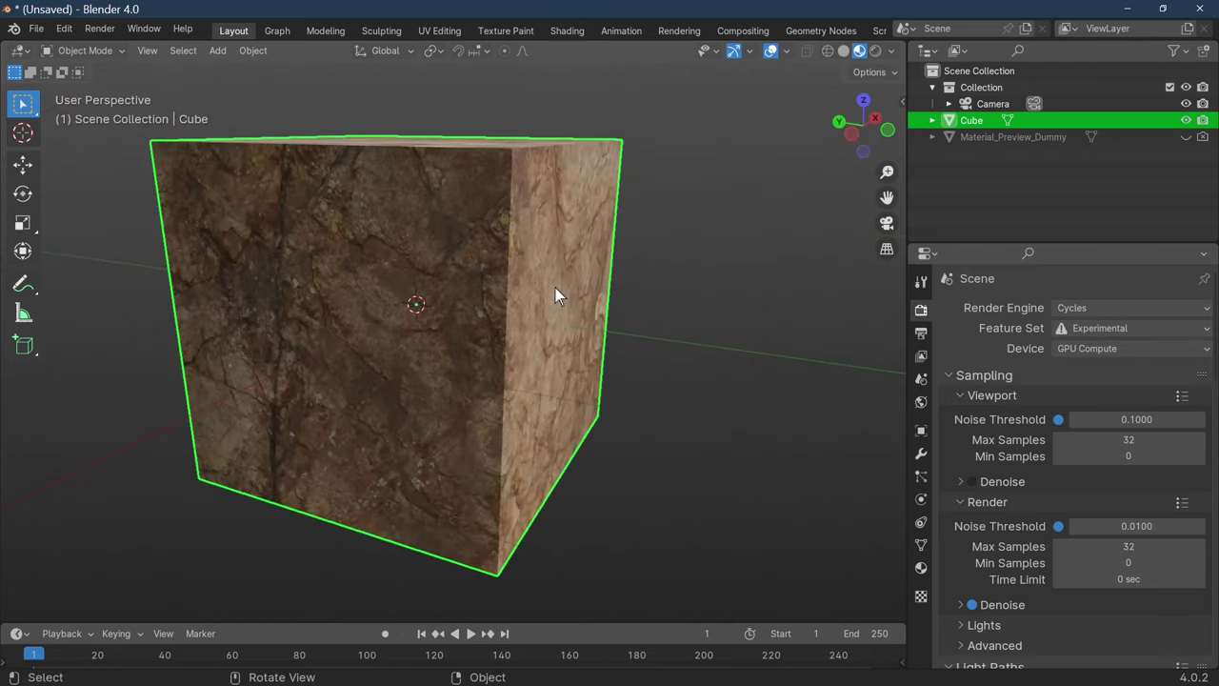
{"action": "middle_click_drag", "start_coordinate": [556, 290], "coordinate": [566, 372]}
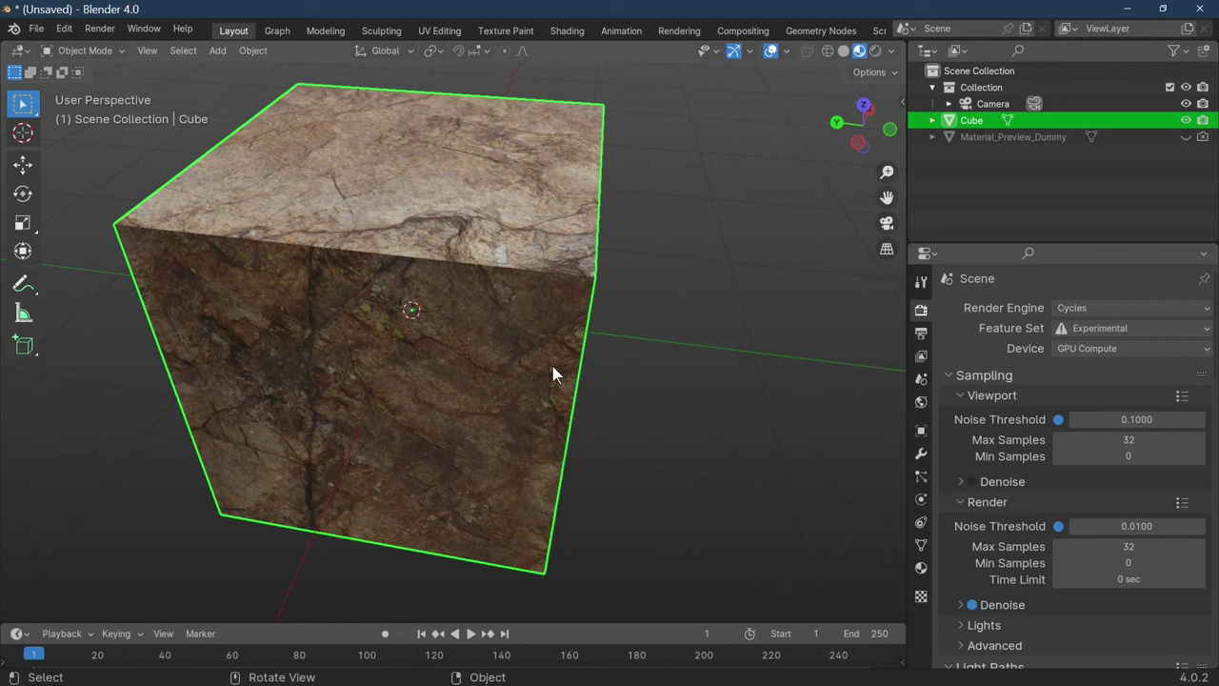
{"action": "key", "text": "Tab"}
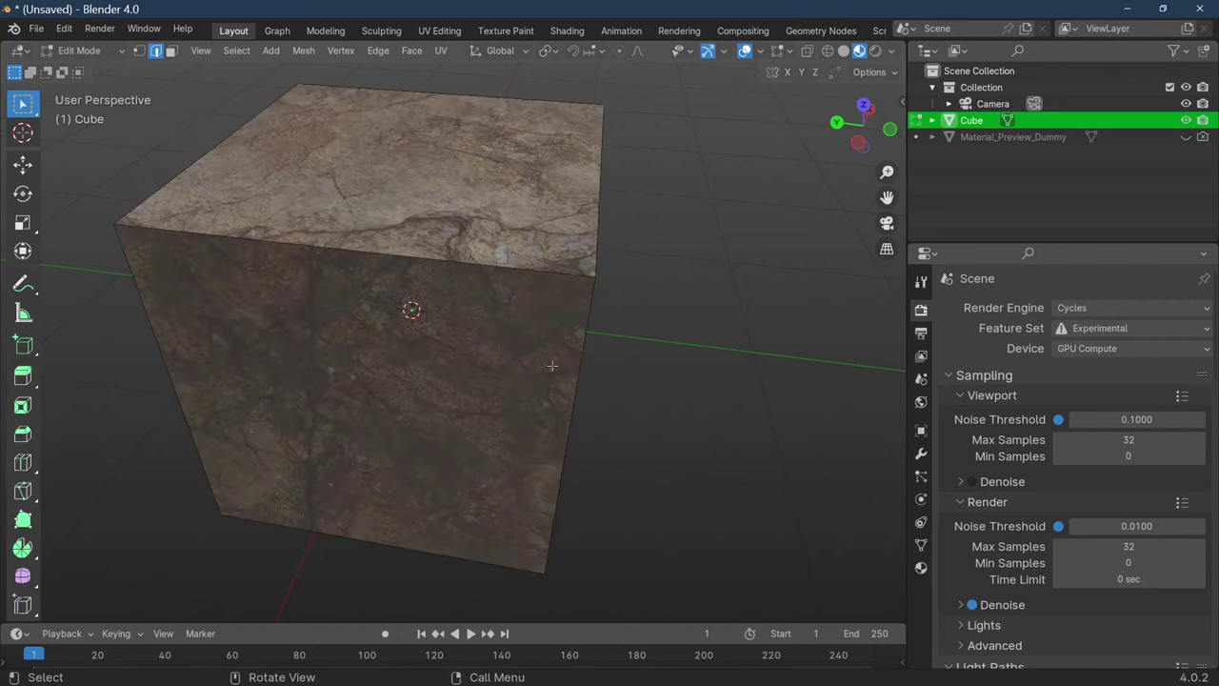
{"action": "key", "text": "a"}
{"action": "right_click", "coordinate": [425, 203]}
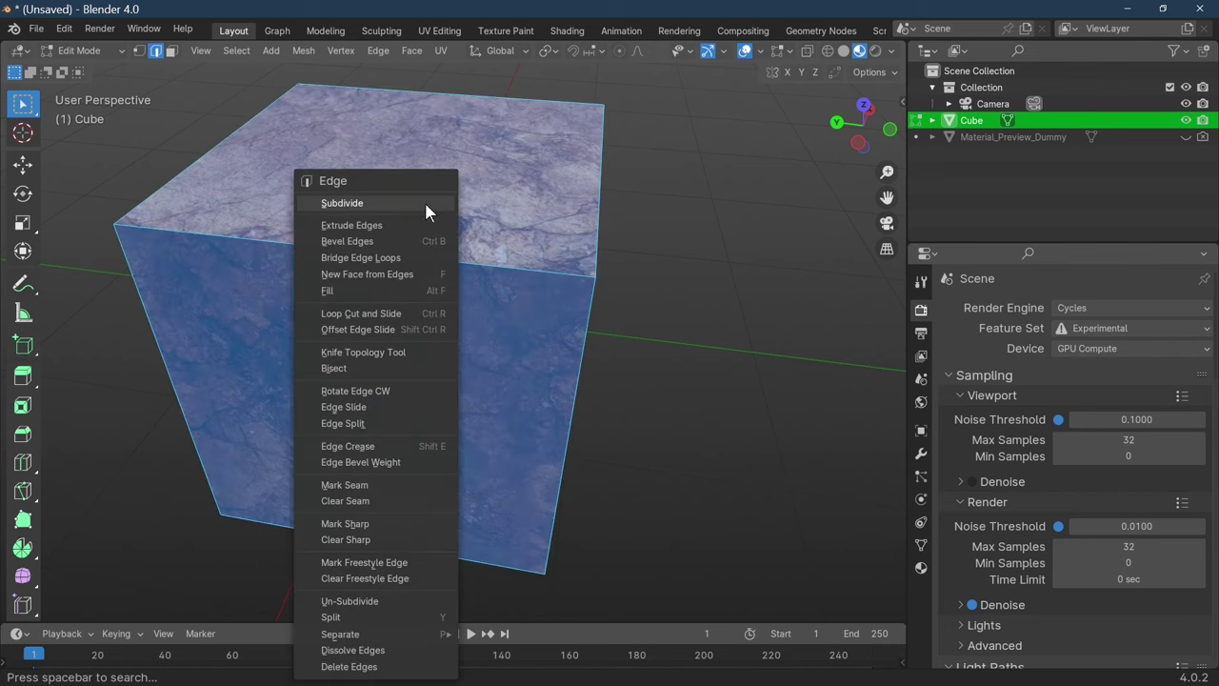
{"action": "left_click", "coordinate": [396, 198]}
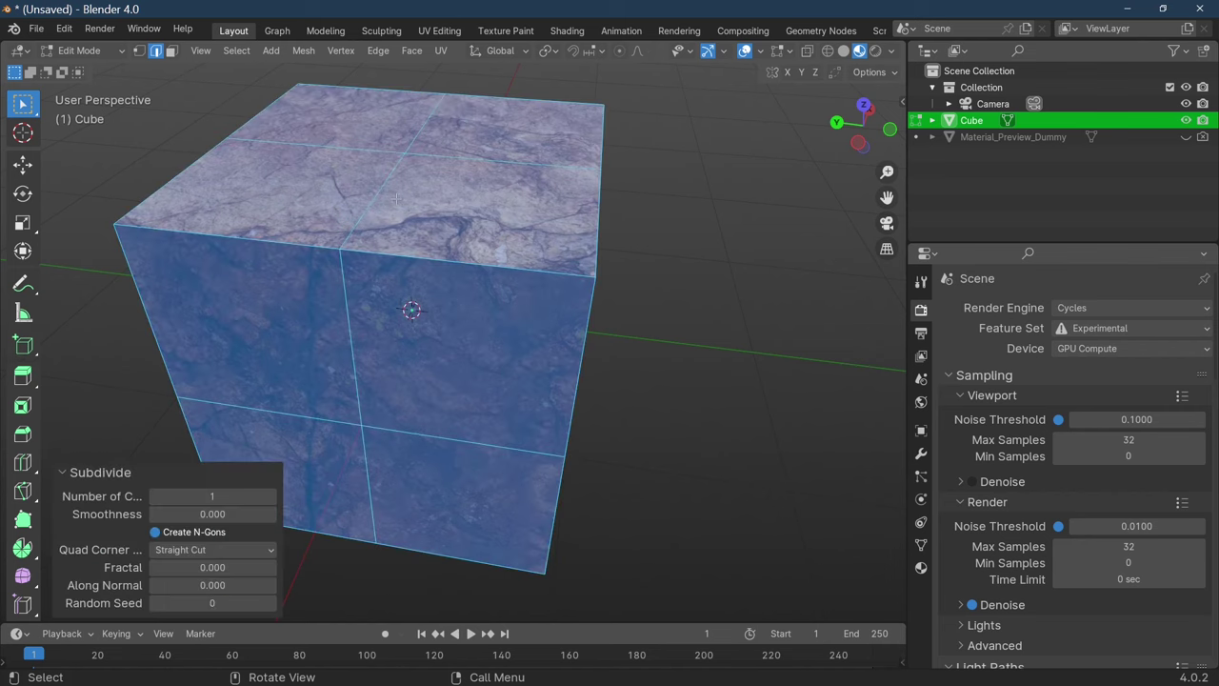
{"action": "left_click", "coordinate": [231, 495]}
{"action": "type", "text": "100"}
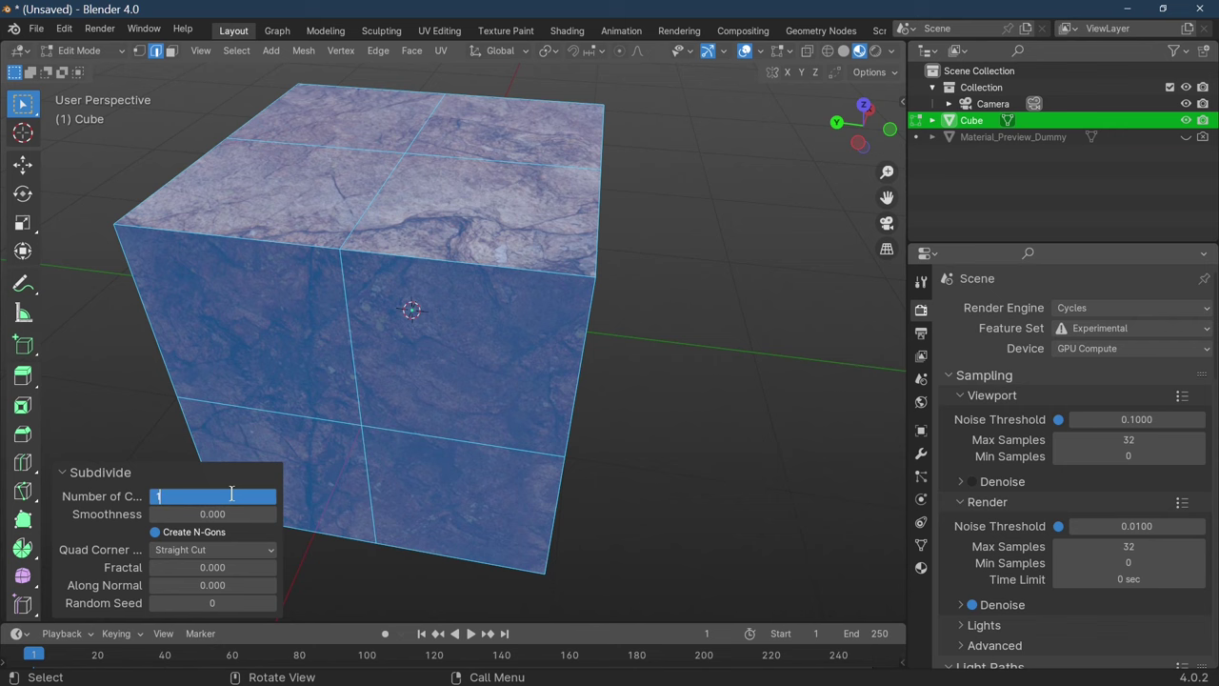
{"action": "key", "text": "Return"}
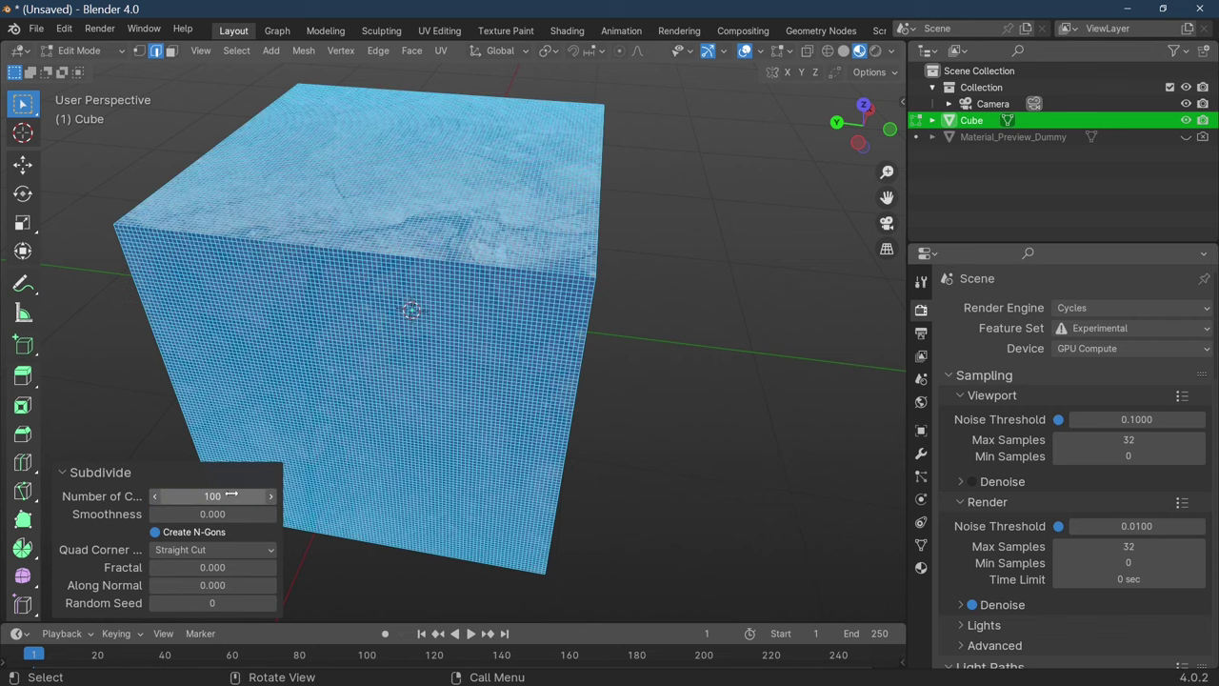
{"action": "scroll", "coordinate": [749, 472], "scroll_direction": "down", "scroll_amount": 2}
{"action": "scroll", "coordinate": [749, 472], "scroll_direction": "down", "scroll_amount": 2}
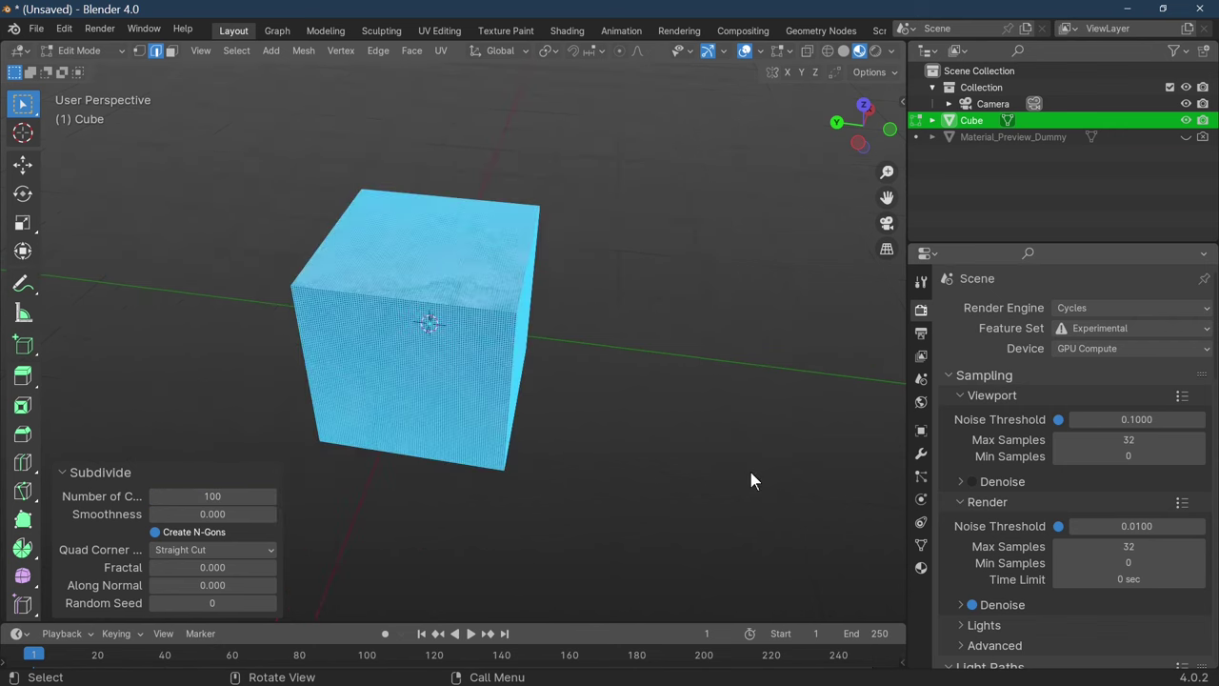
{"action": "key", "text": "Tab"}
- Switch the render engine to EEVEE with the cube's underside in view
{"action": "scroll", "coordinate": [730, 476], "scroll_direction": "up", "scroll_amount": 5}
{"action": "middle_click_drag", "start_coordinate": [714, 466], "coordinate": [476, 352]}
{"action": "left_click", "coordinate": [1085, 312]}
{"action": "left_click", "coordinate": [1089, 327]}
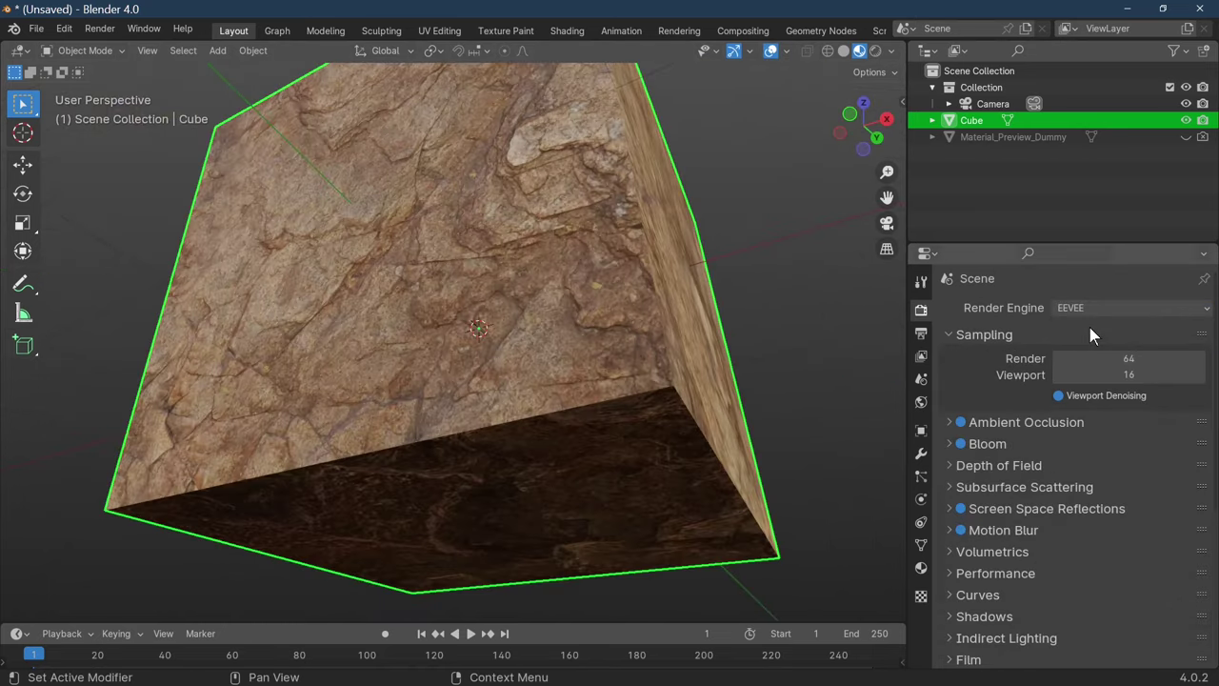
- Set the render engine back to Cycles and display the viewport in Rendered shading
{"action": "left_click", "coordinate": [1109, 307]}
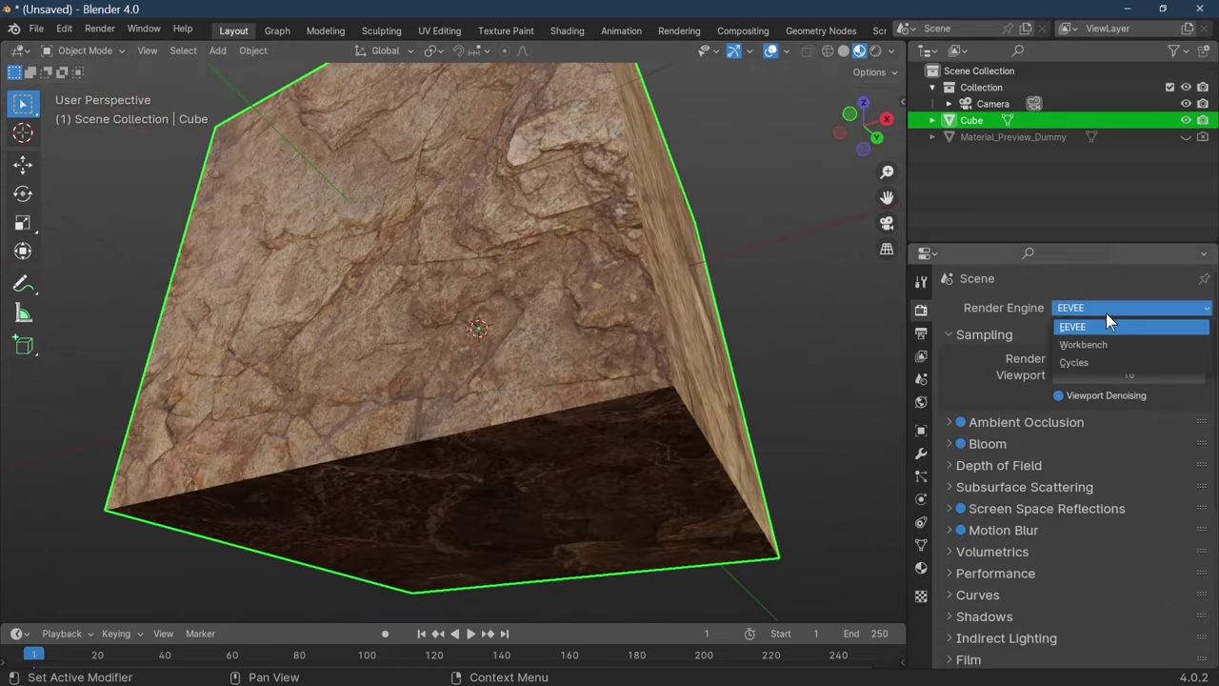
{"action": "left_click", "coordinate": [1073, 362]}
{"action": "left_click", "coordinate": [875, 51]}
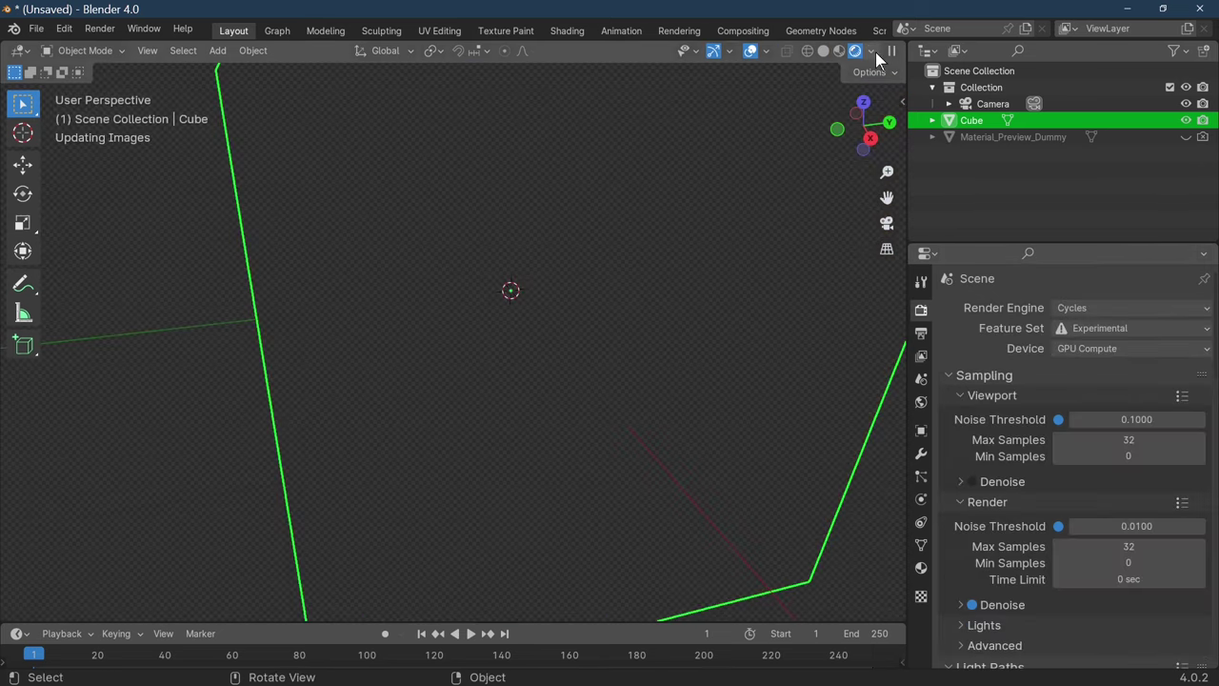
- Examine the rock displacement on the cube's sides, edges and underside in the Cycles viewport render
{"action": "scroll", "coordinate": [660, 219], "scroll_direction": "down", "scroll_amount": 5}
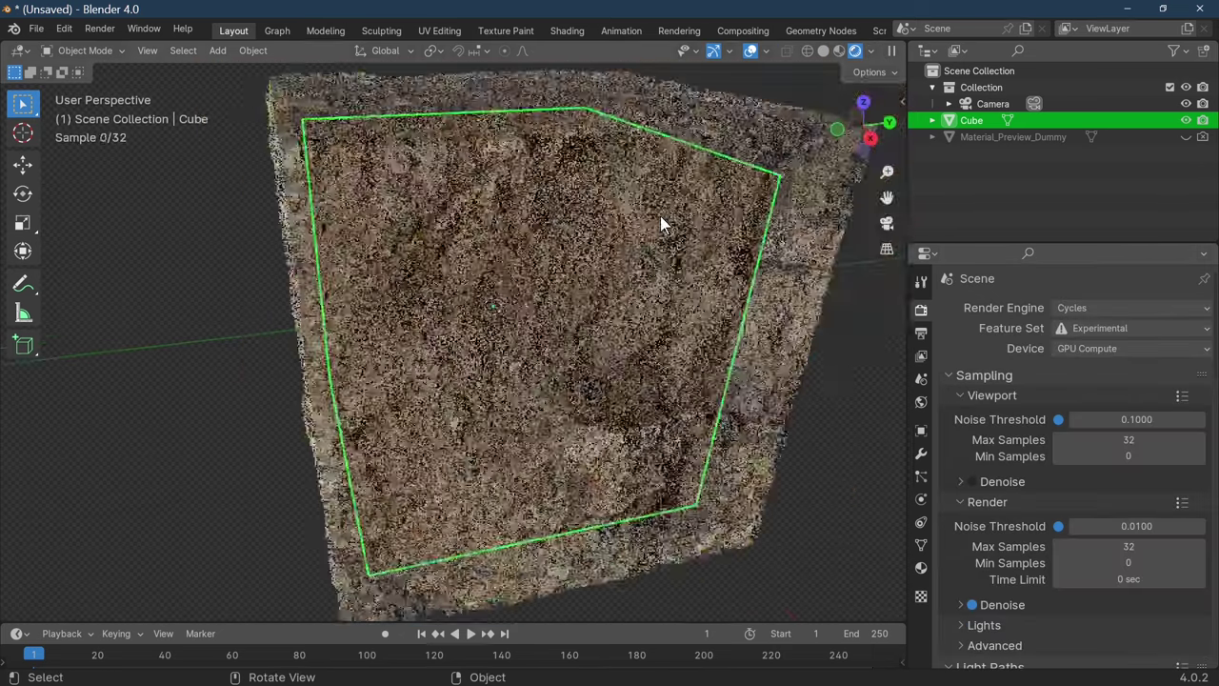
{"action": "middle_click_drag", "start_coordinate": [660, 219], "coordinate": [666, 250]}
{"action": "scroll", "coordinate": [712, 241], "scroll_direction": "up", "scroll_amount": 5}
{"action": "scroll", "coordinate": [634, 218], "scroll_direction": "up", "scroll_amount": 2}
{"action": "scroll", "coordinate": [635, 218], "scroll_direction": "down", "scroll_amount": 5}
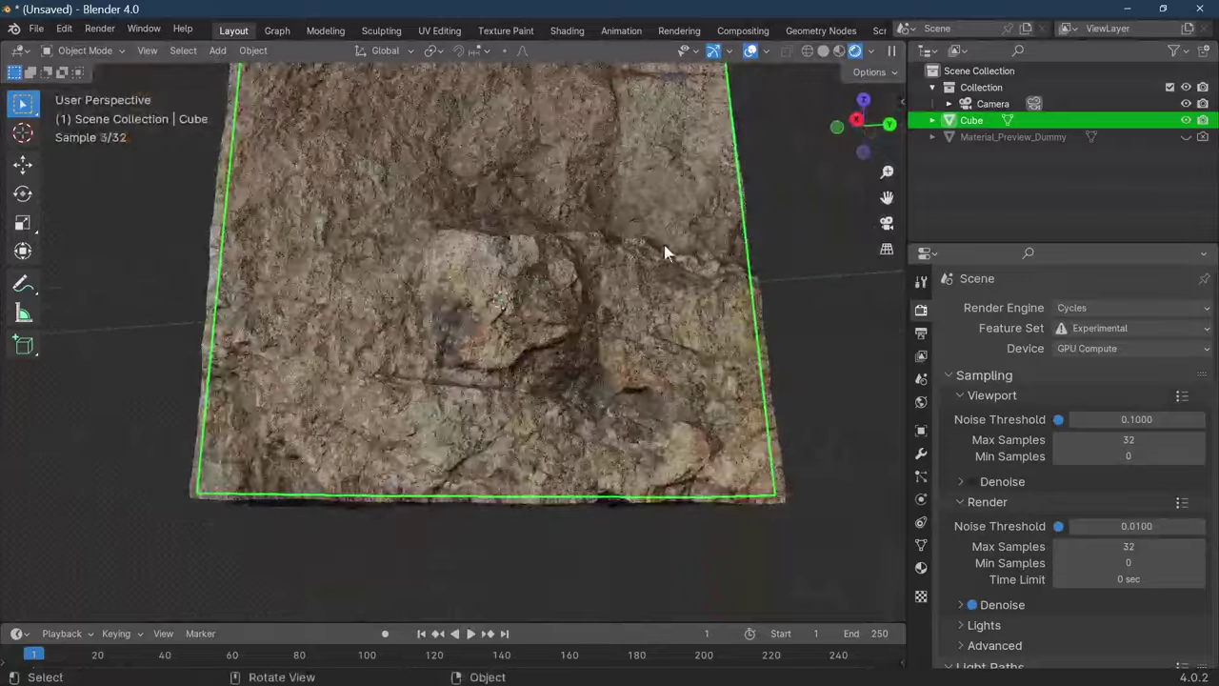
{"action": "middle_click_drag", "start_coordinate": [675, 291], "coordinate": [582, 274]}
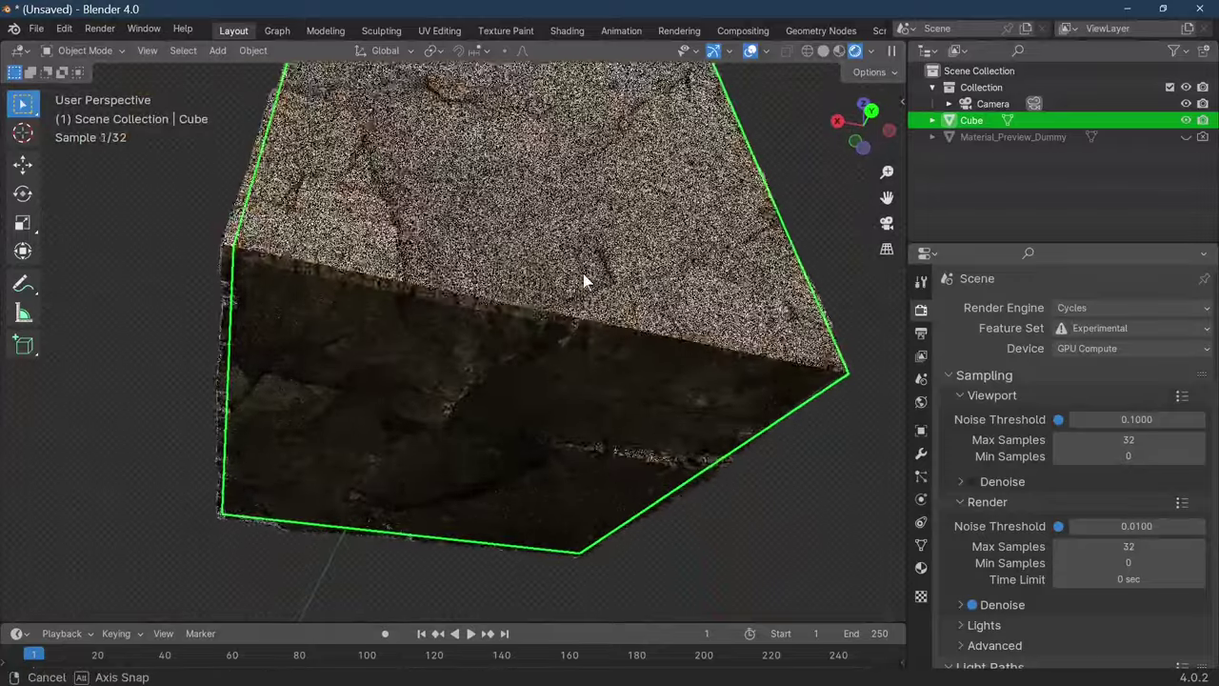
{"action": "middle_click_drag", "start_coordinate": [315, 303], "coordinate": [346, 291]}
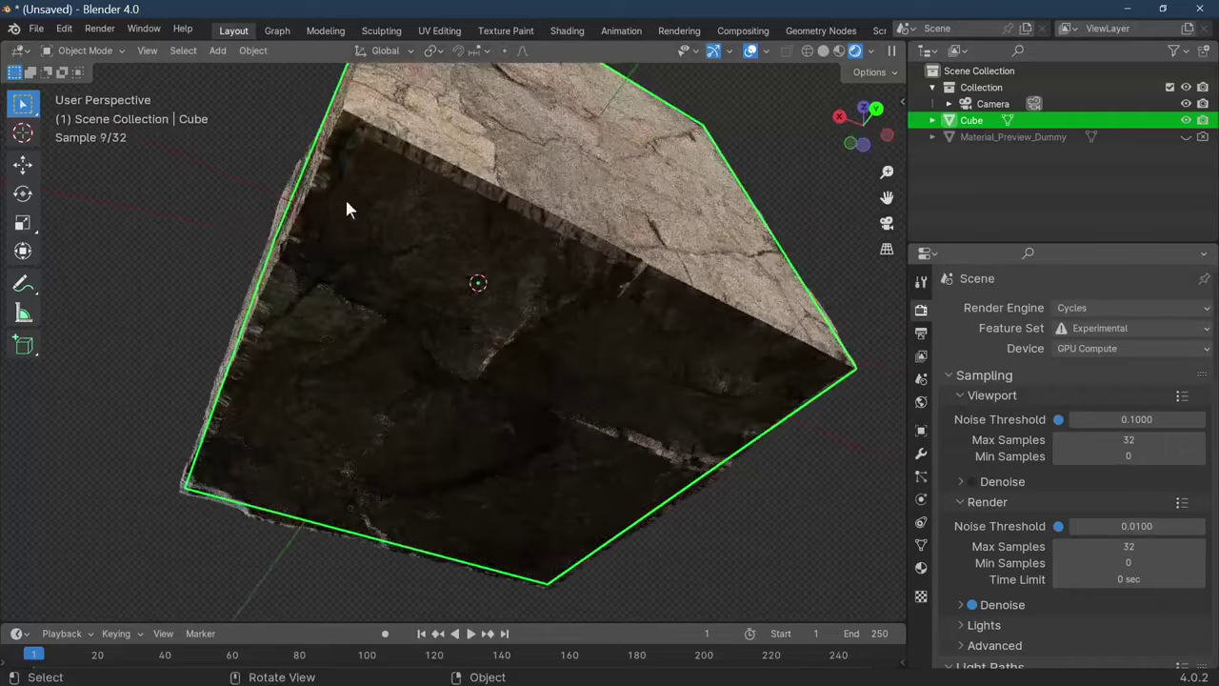
{"action": "middle_click_drag", "start_coordinate": [337, 199], "coordinate": [427, 267]}
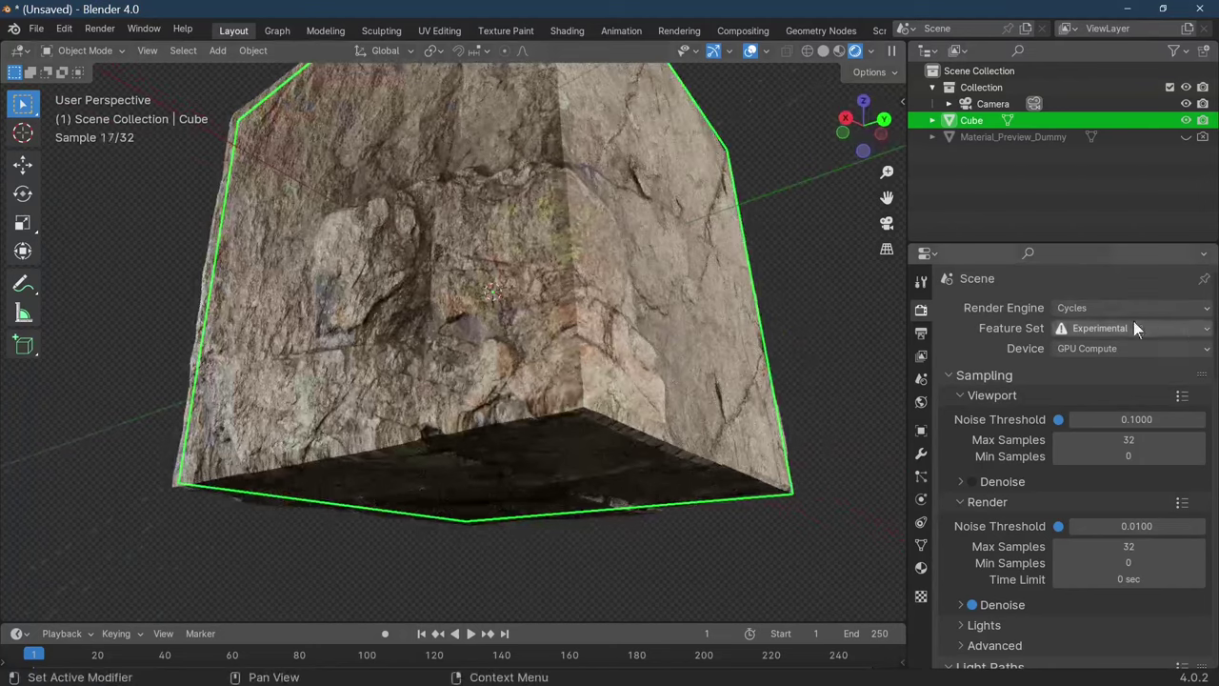
- Switch the render engine to EEVEE and compare how the rock surface renders on the cube
{"action": "left_click", "coordinate": [1111, 310]}
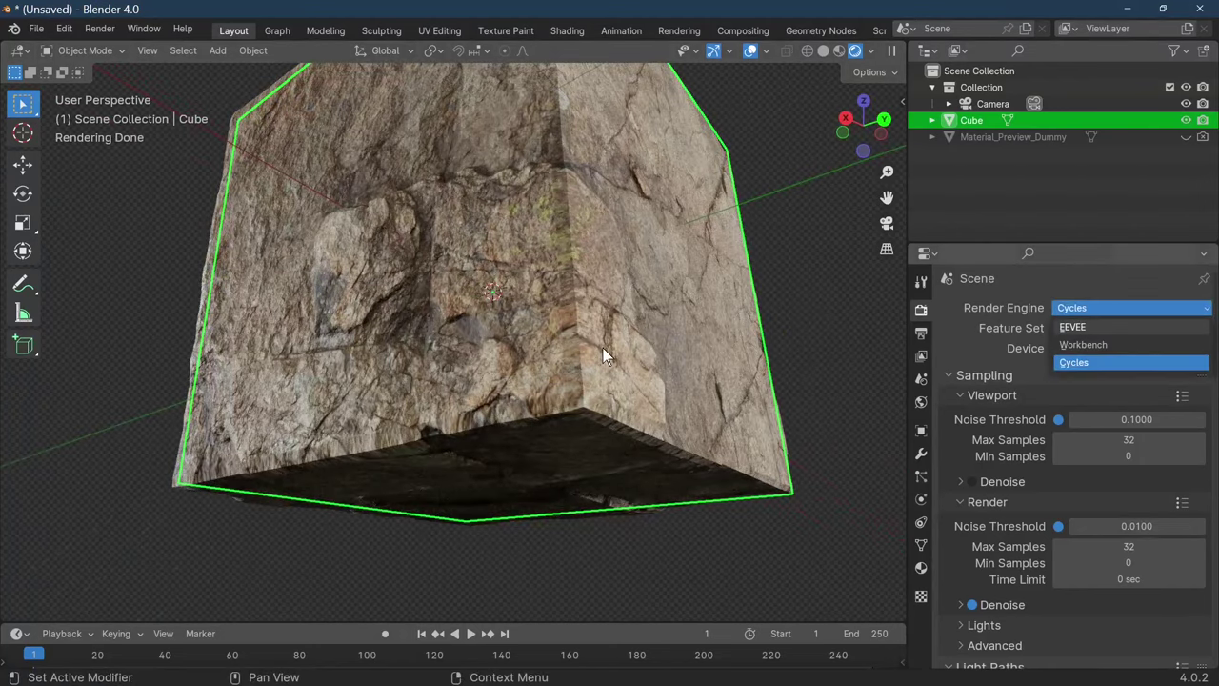
{"action": "key", "text": "Up"}
{"action": "key", "text": "Up"}
{"action": "key", "text": "Return"}
{"action": "middle_click_drag", "start_coordinate": [603, 348], "coordinate": [290, 268]}
- Return the render engine to Cycles
{"action": "left_click", "coordinate": [1073, 309]}
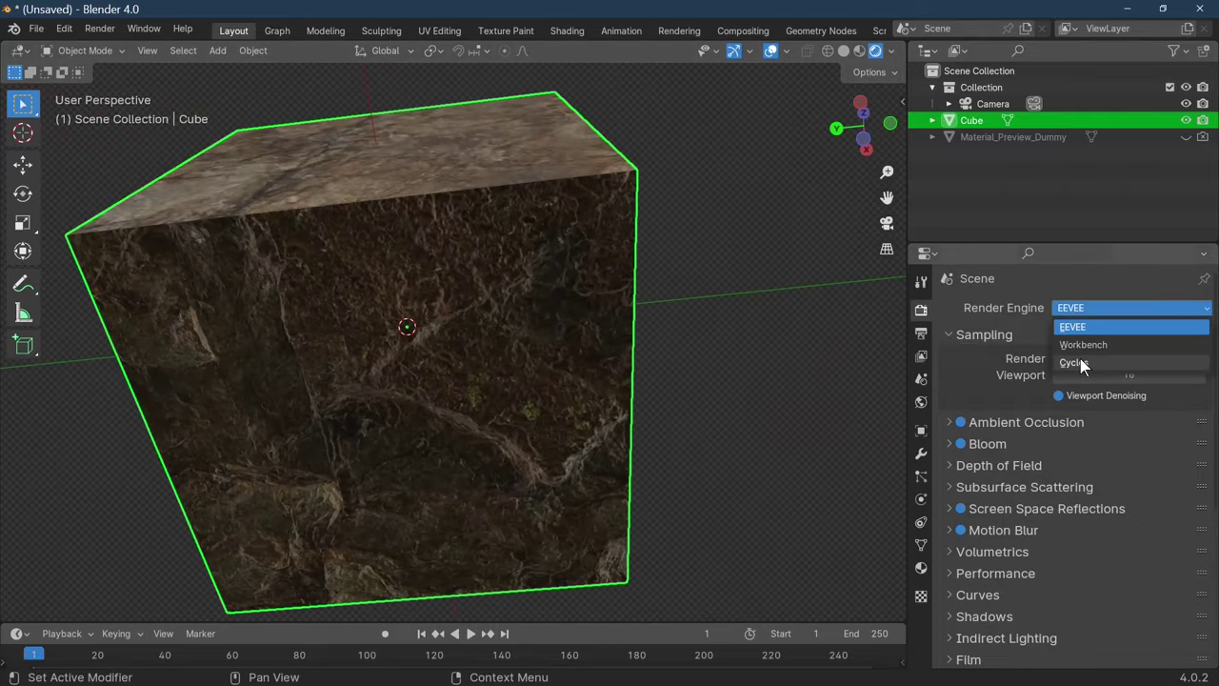
{"action": "key", "text": "Down"}
{"action": "key", "text": "Down"}
{"action": "key", "text": "Return"}
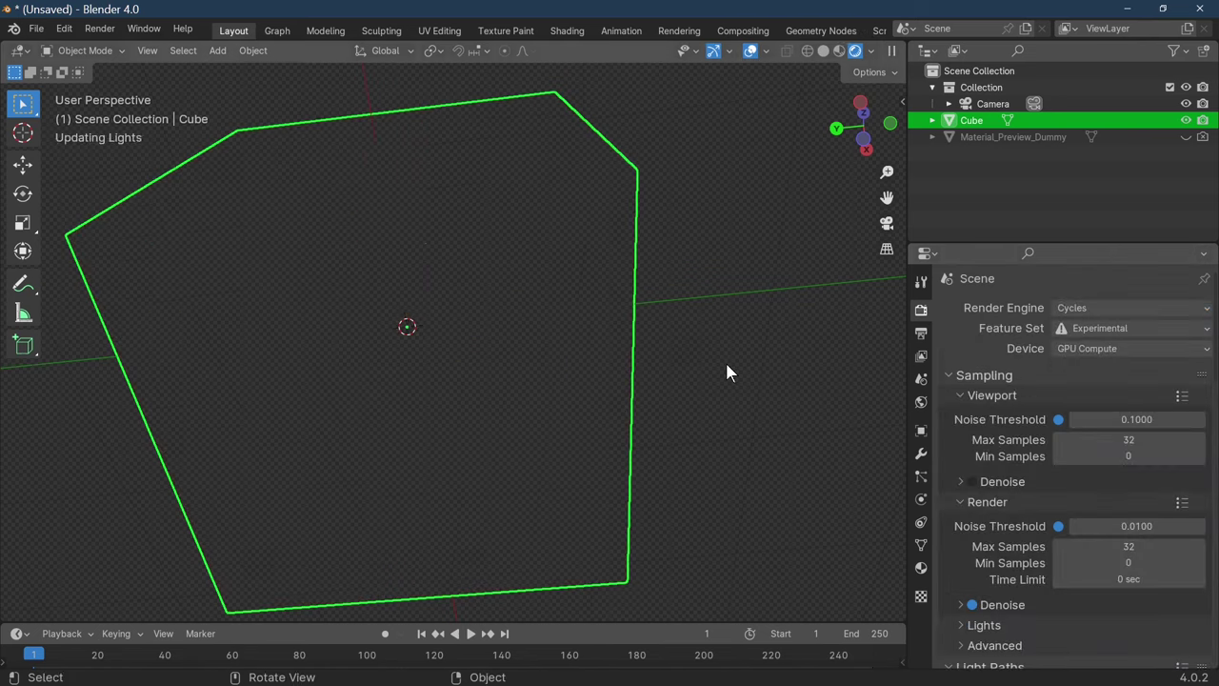
- Inspect the cube's displaced rock surface from several angles and look through the Cycles render settings
{"action": "middle_click_drag", "start_coordinate": [725, 360], "coordinate": [722, 330]}
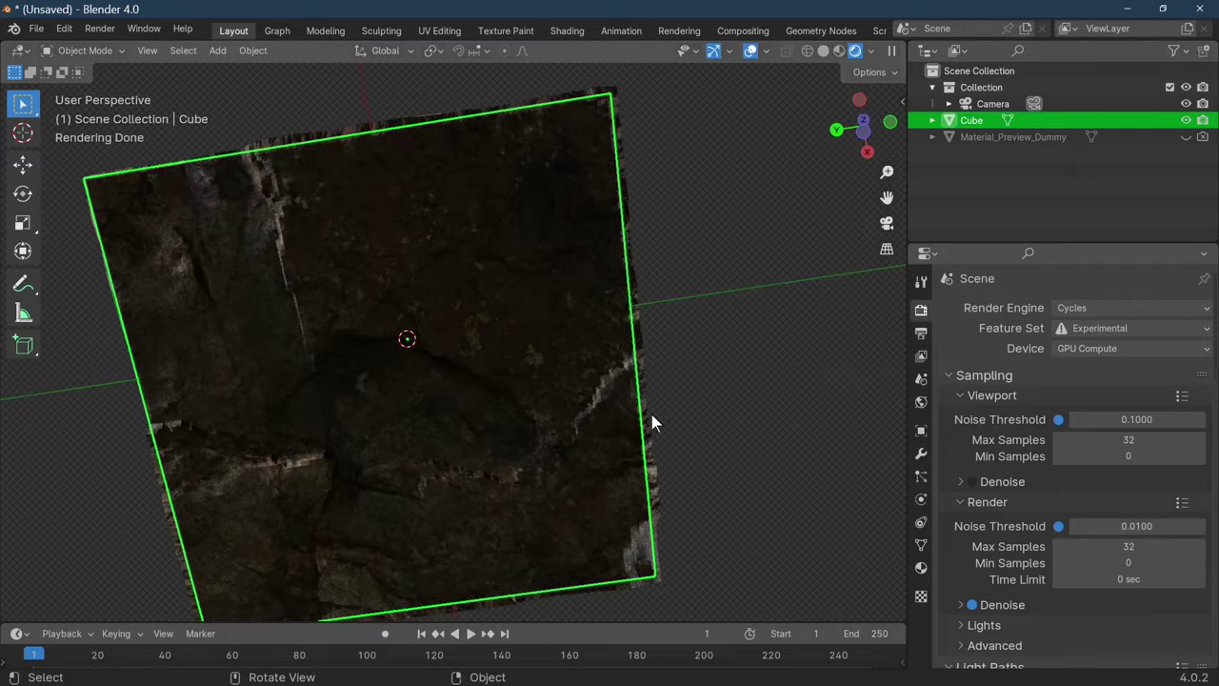
{"action": "middle_click_drag", "start_coordinate": [641, 237], "coordinate": [444, 577]}
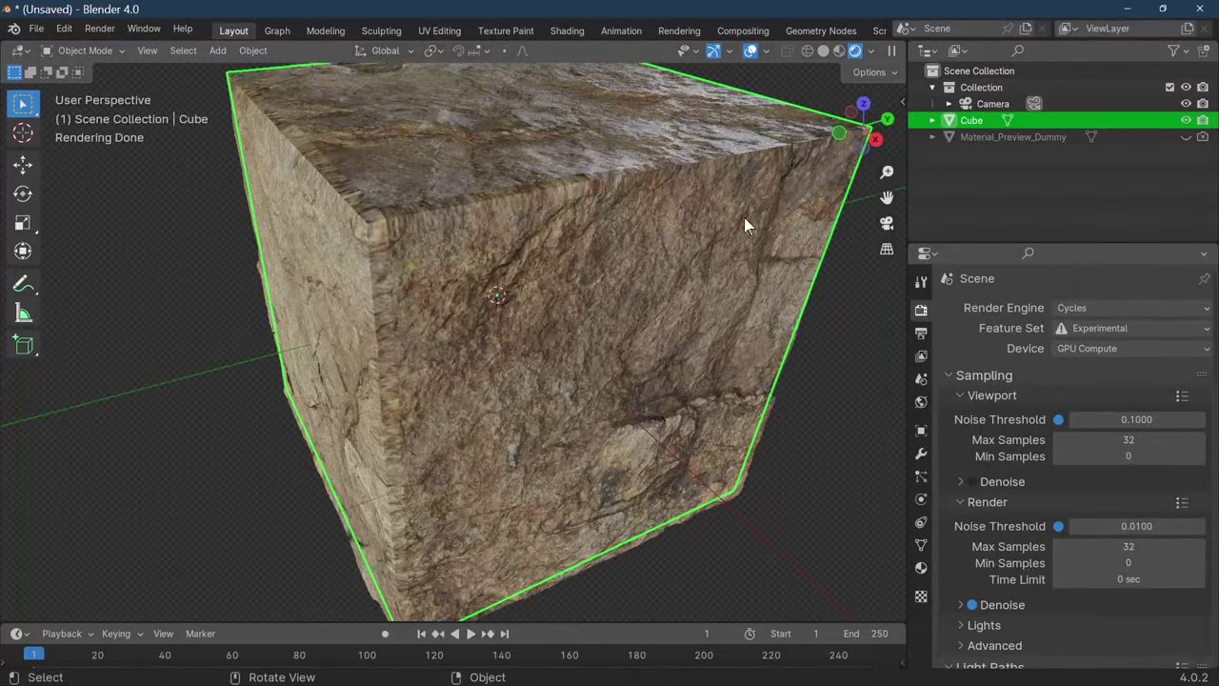
{"action": "scroll", "coordinate": [636, 316], "scroll_direction": "down", "scroll_amount": 4}
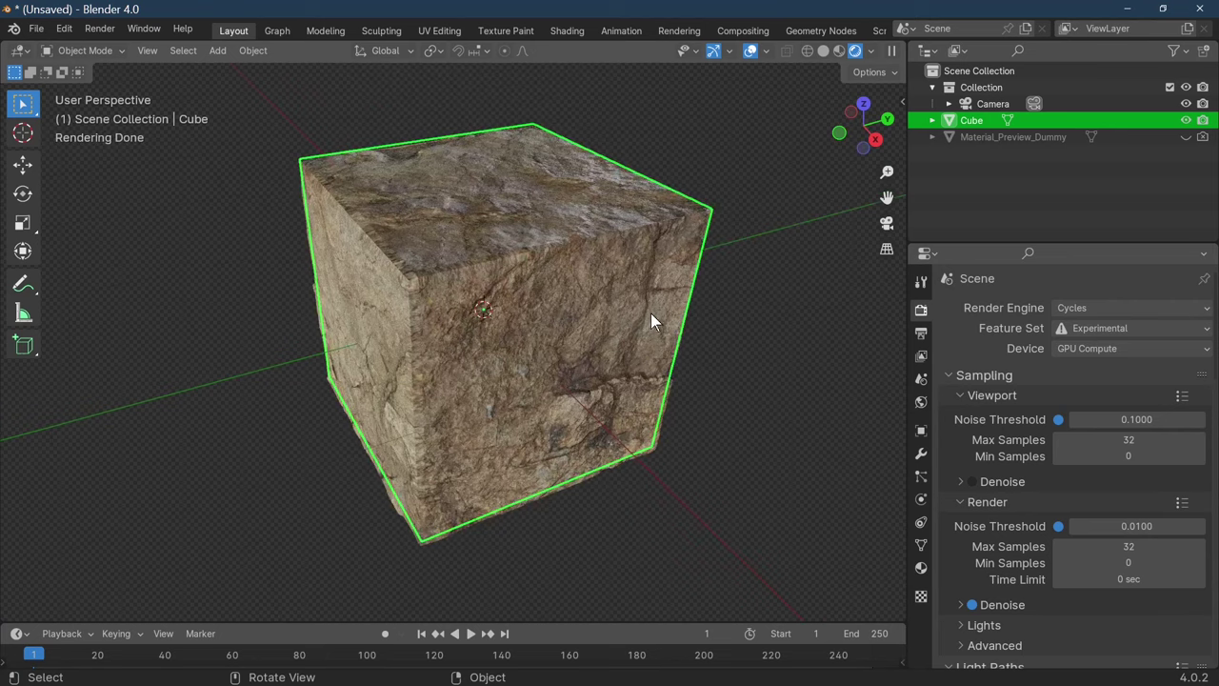
{"action": "middle_click_drag", "start_coordinate": [650, 312], "coordinate": [597, 317]}
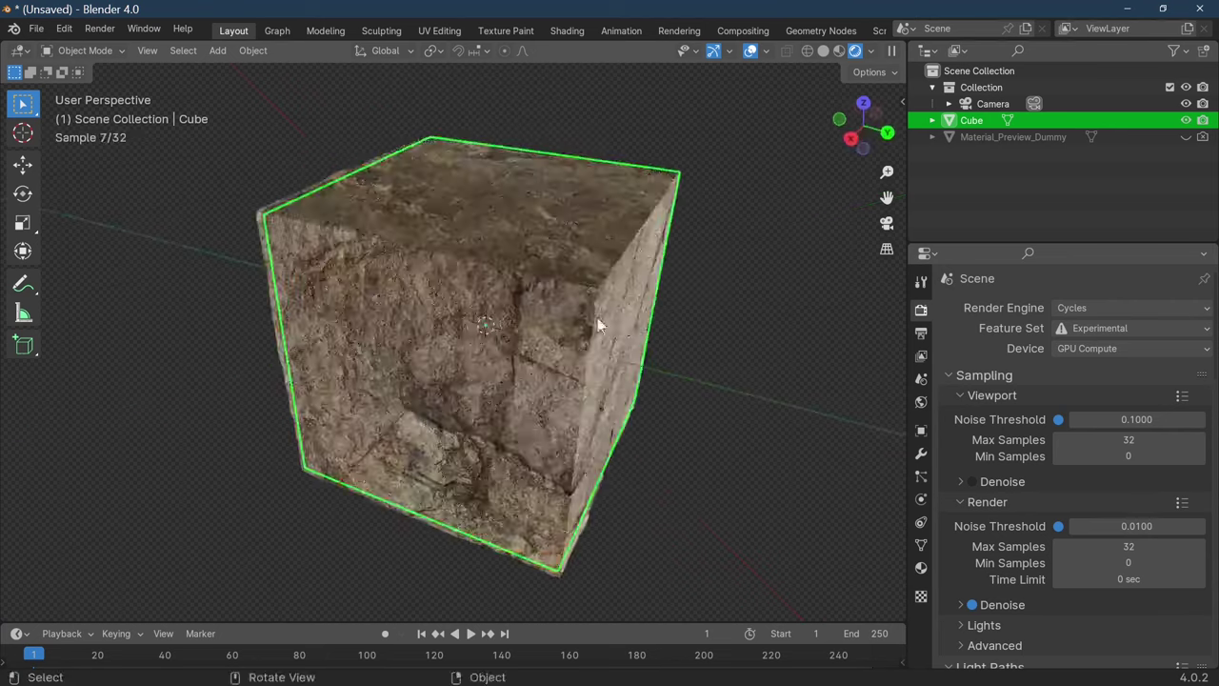
{"action": "scroll", "coordinate": [635, 327], "scroll_direction": "up", "scroll_amount": 1}
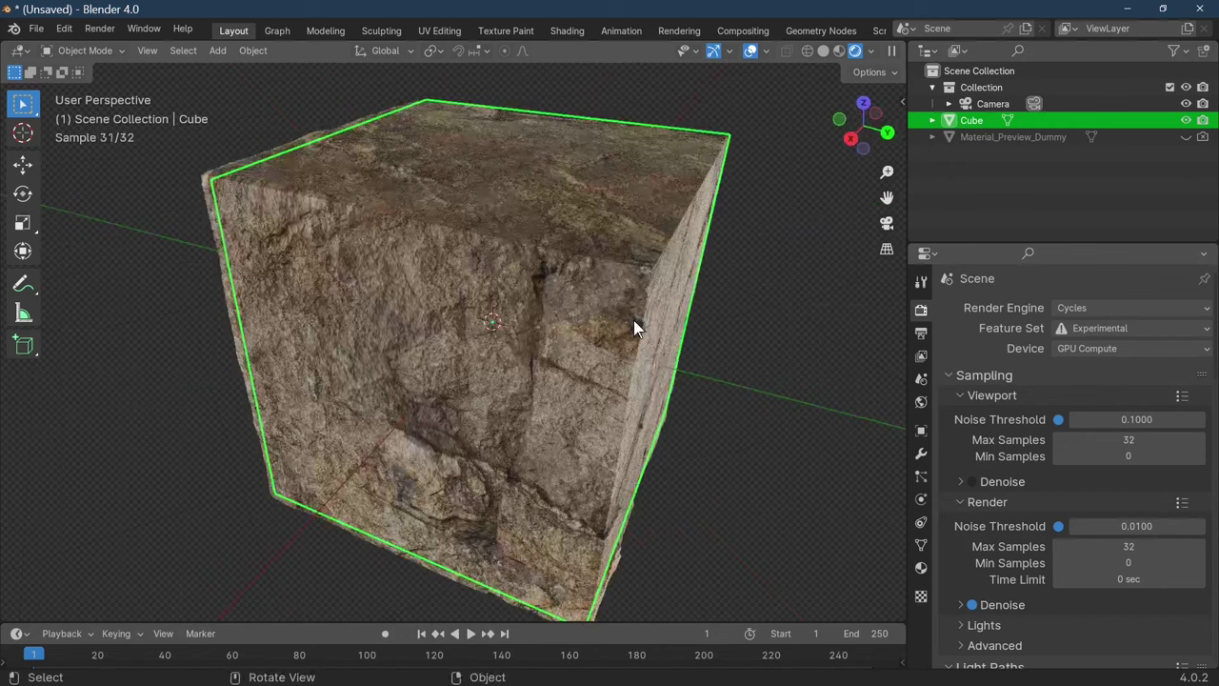
{"action": "scroll", "coordinate": [1014, 580], "scroll_direction": "down", "scroll_amount": 10}
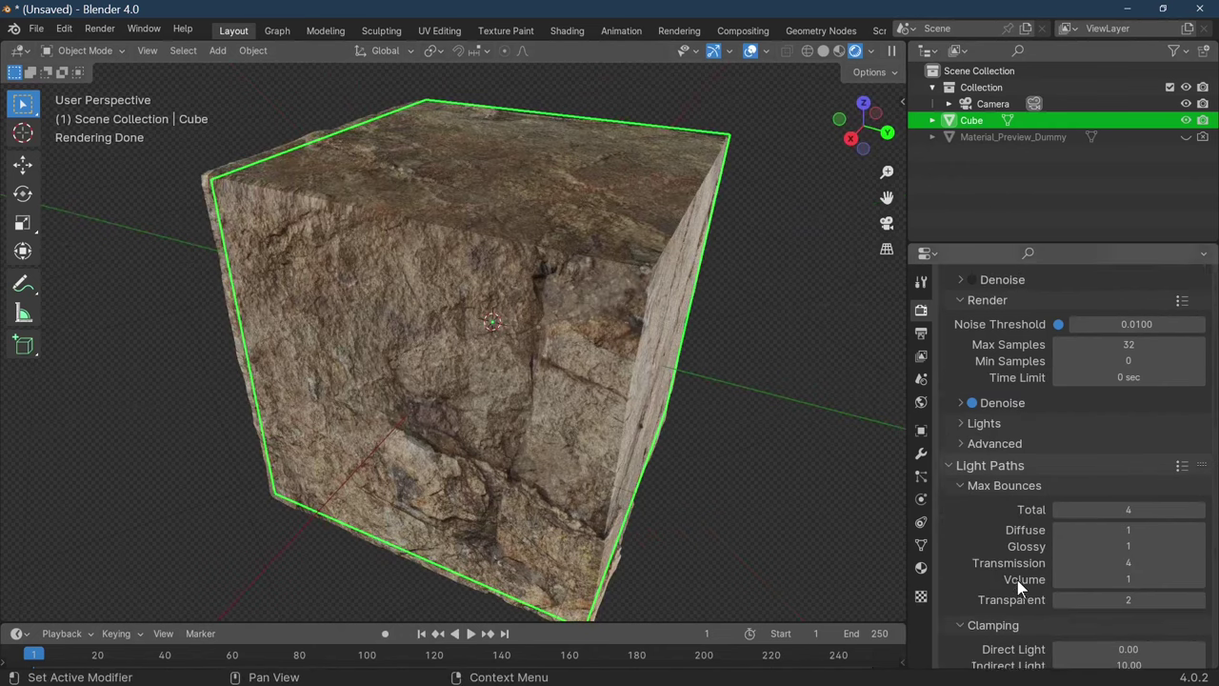
- Show the material preview of the cube's rock_face_03 material and examine its displacement on the preview sphere
{"action": "scroll", "coordinate": [1021, 571], "scroll_direction": "up", "scroll_amount": 10}
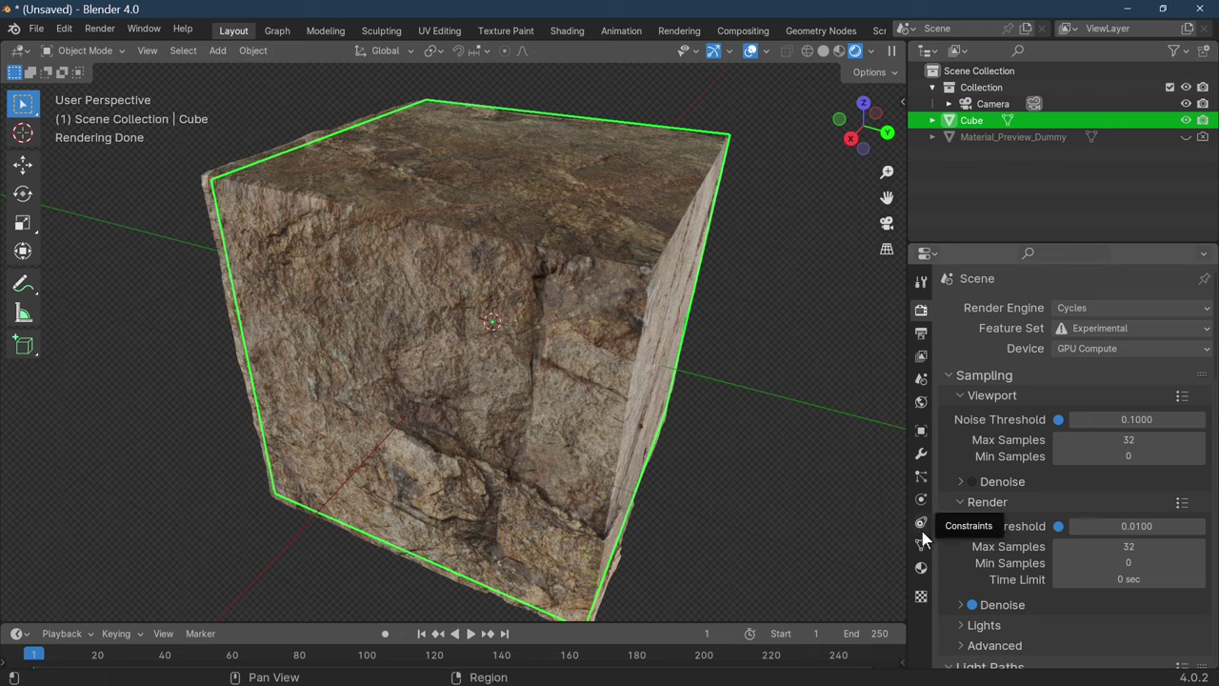
{"action": "left_click", "coordinate": [921, 568]}
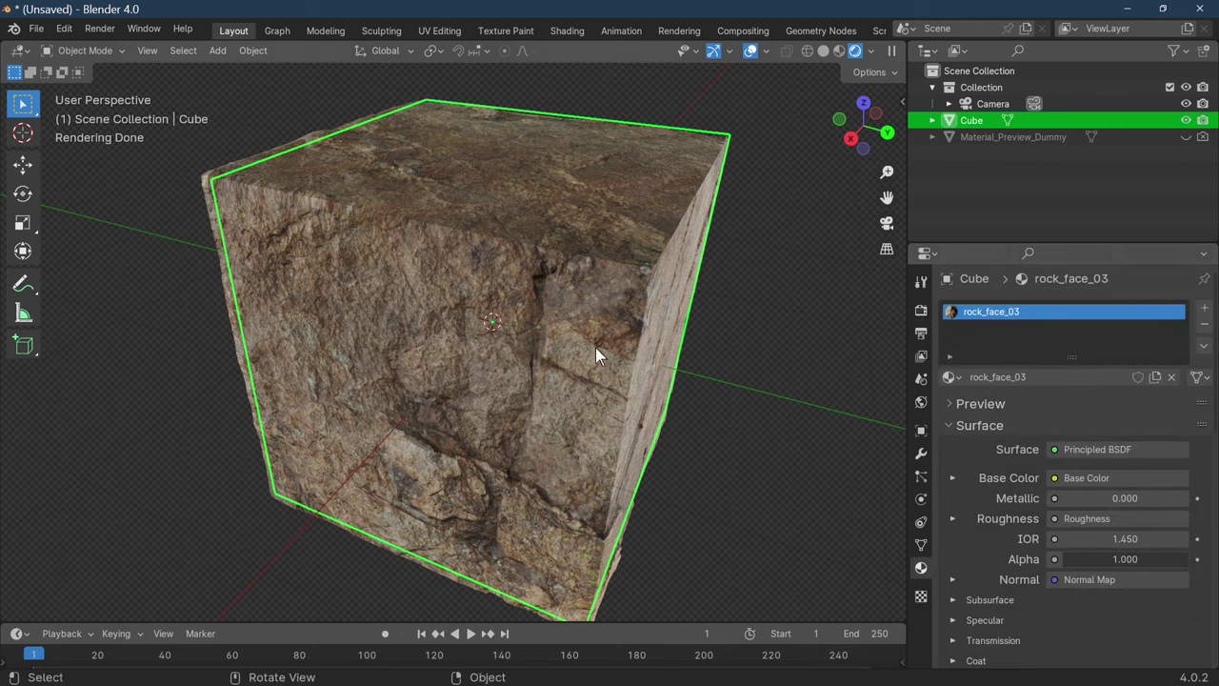
{"action": "left_click", "coordinate": [980, 404]}
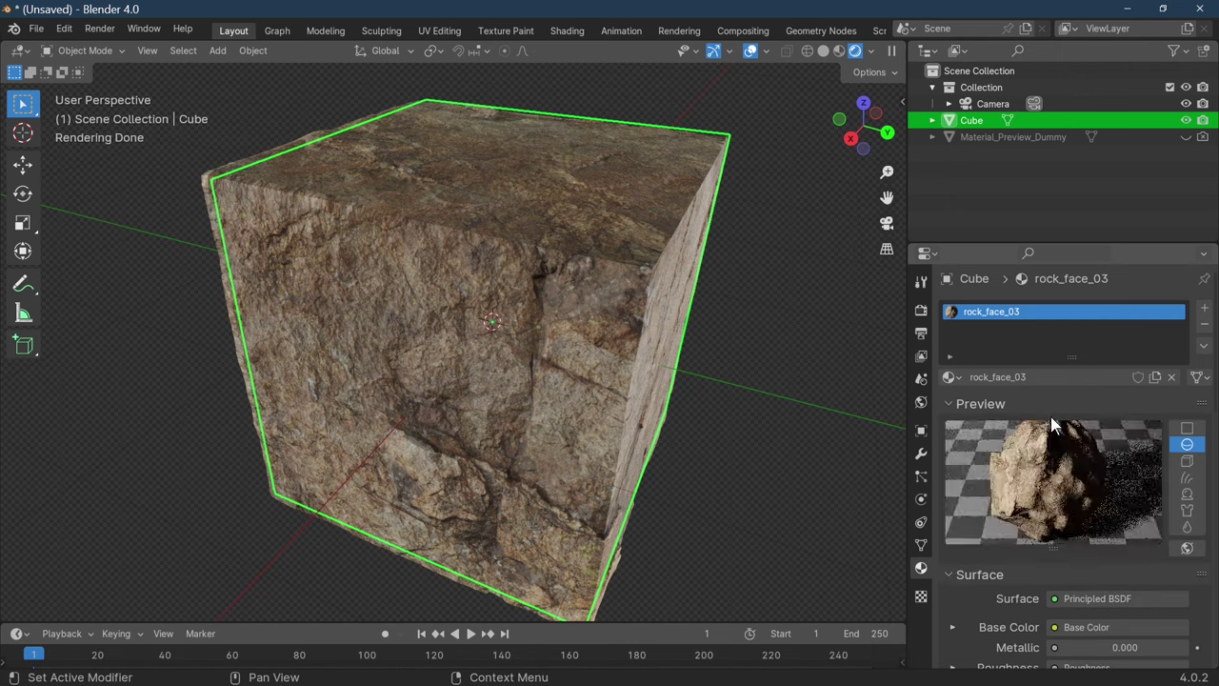
{"action": "scroll", "coordinate": [1090, 500], "scroll_direction": "down", "scroll_amount": 3}
{"action": "scroll", "coordinate": [1073, 400], "scroll_direction": "up", "scroll_amount": 3}
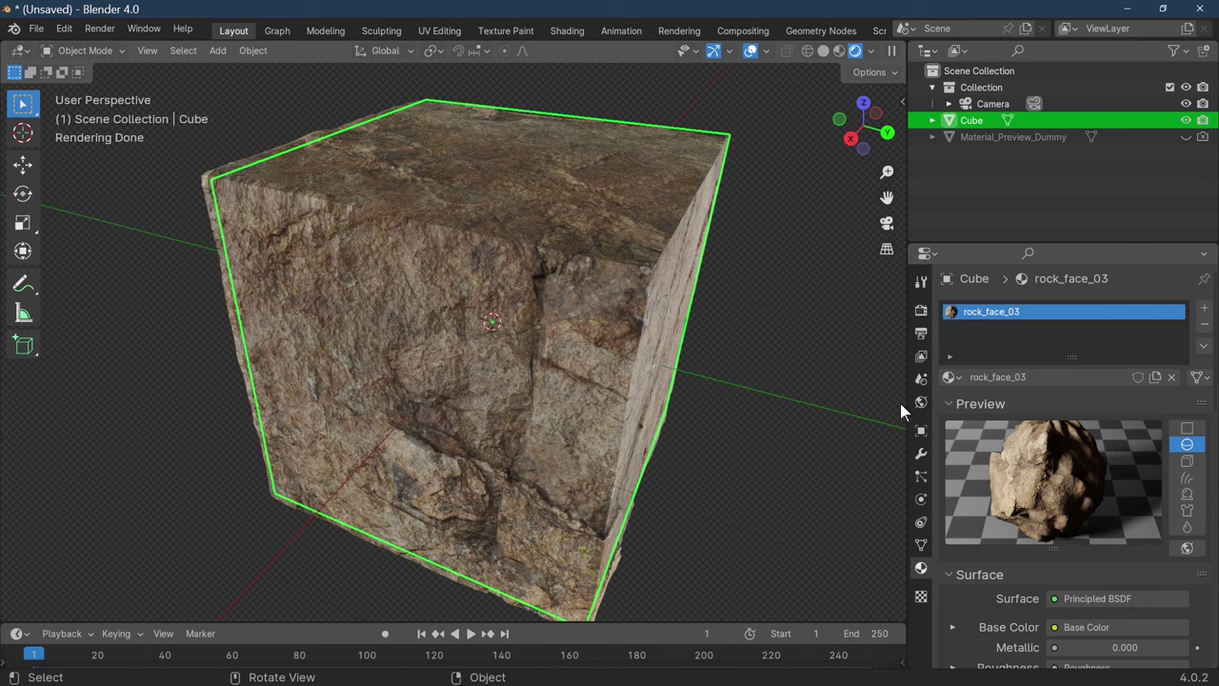
- Examine the cube's displaced rock faces from farther away and up close, and render the scene
{"action": "scroll", "coordinate": [542, 336], "scroll_direction": "down", "scroll_amount": 2}
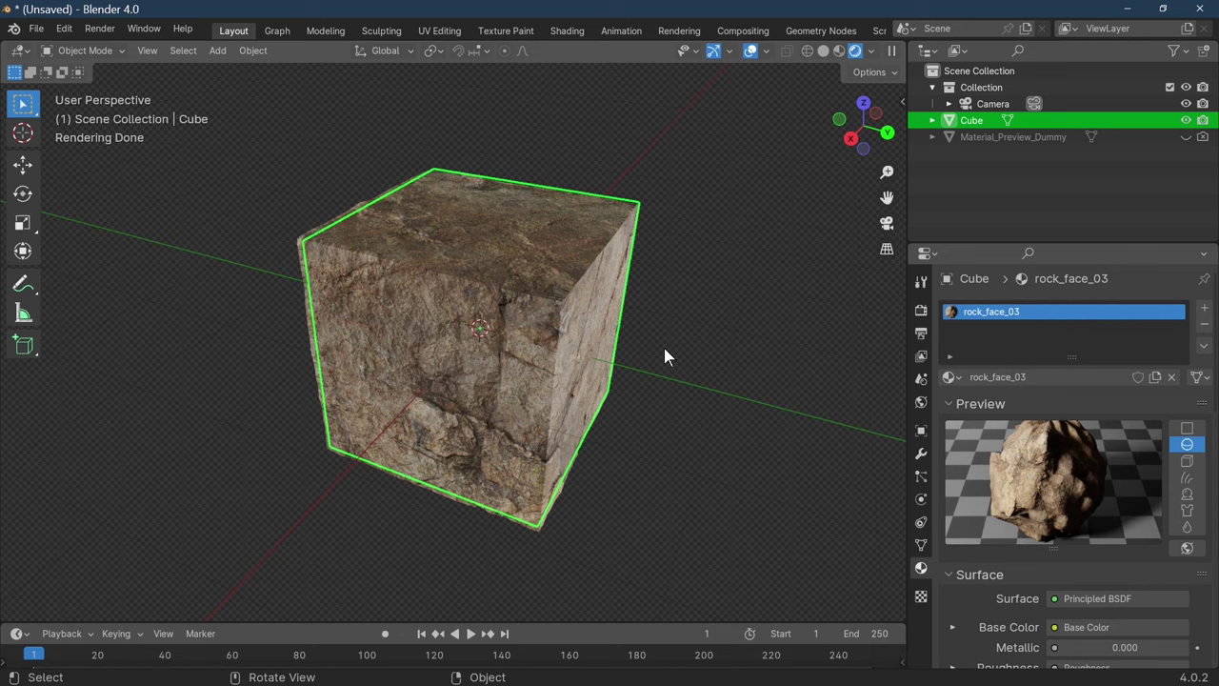
{"action": "middle_click_drag", "start_coordinate": [664, 355], "coordinate": [536, 373]}
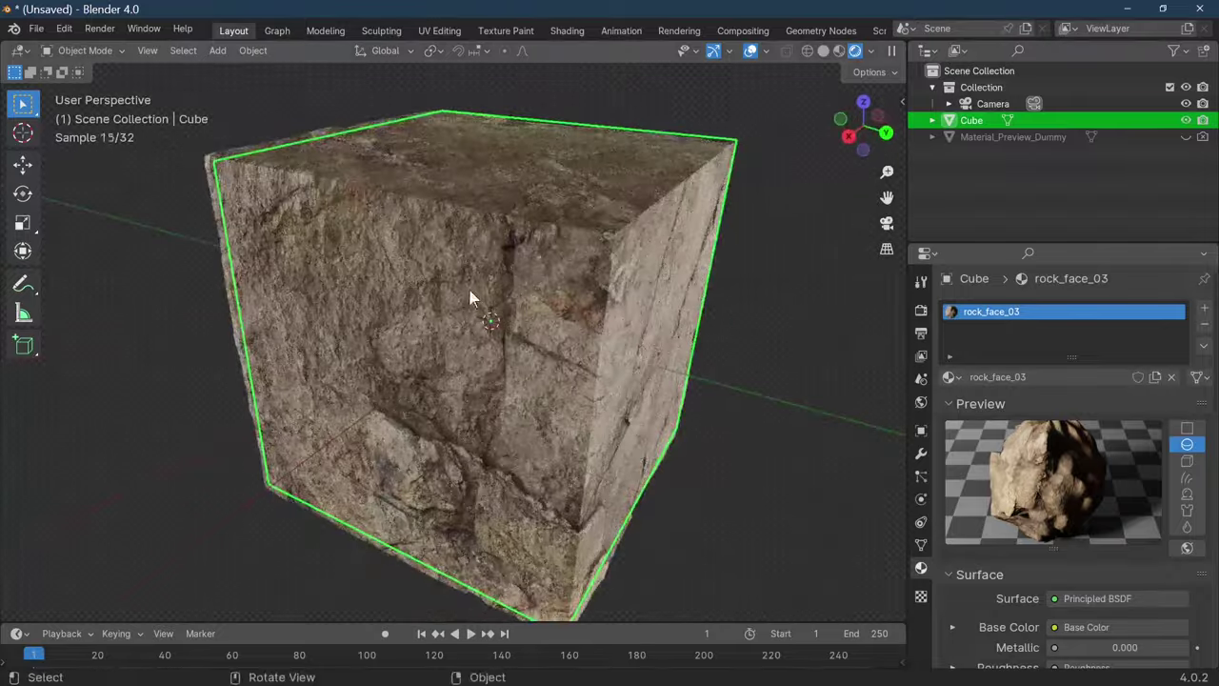
{"action": "middle_click_drag", "start_coordinate": [467, 294], "coordinate": [478, 331]}
{"action": "scroll", "coordinate": [474, 327], "scroll_direction": "up", "scroll_amount": 3}
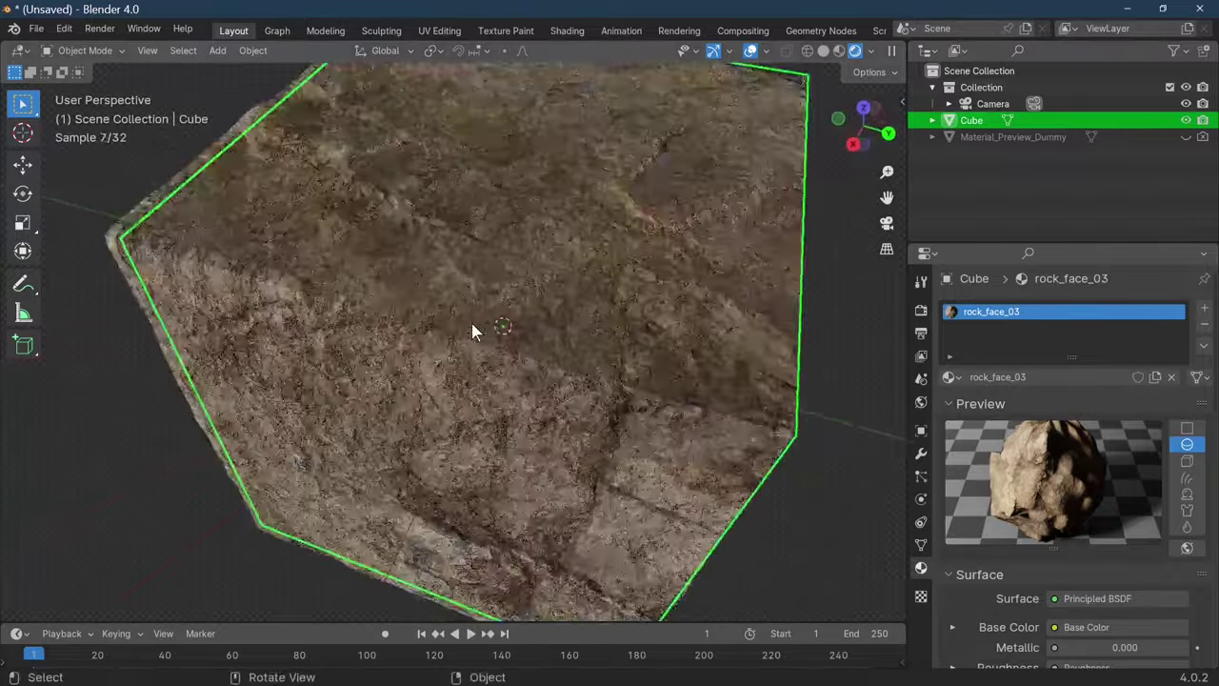
{"action": "key", "text": "F12"}
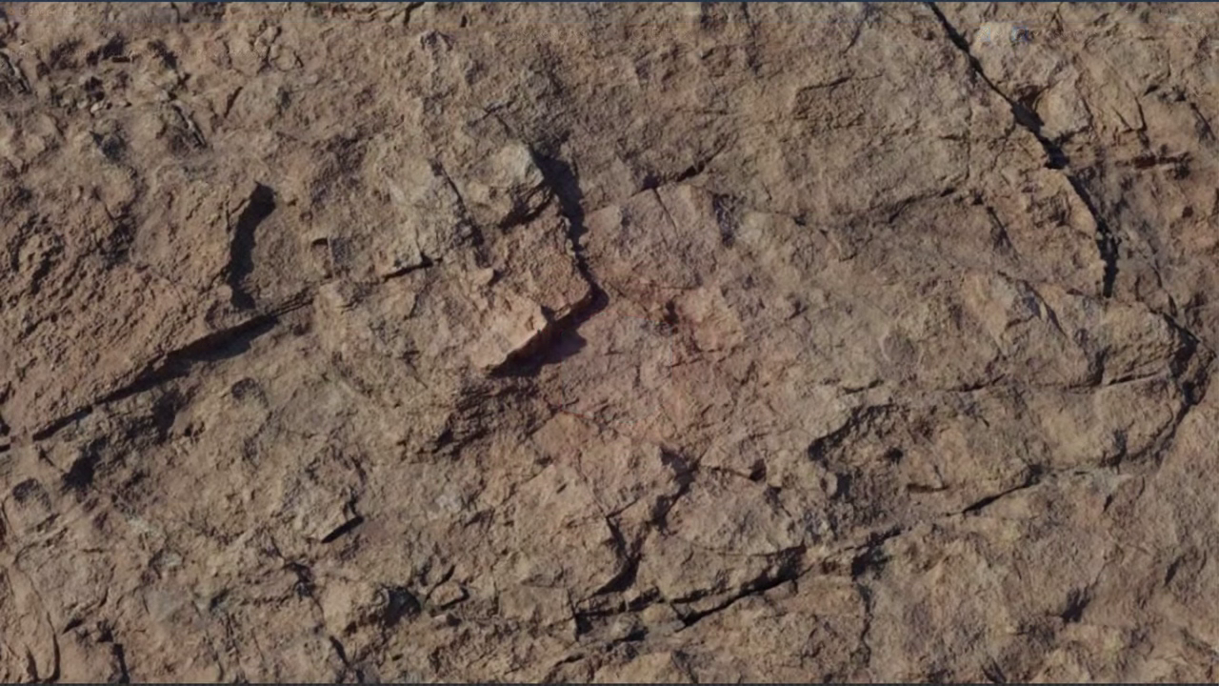